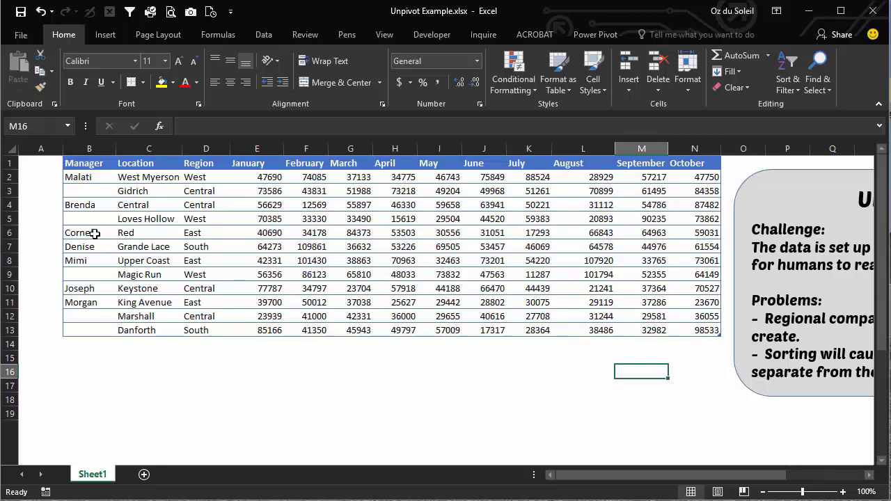
Step: Bring the Sheet1 sales table into the Query Editor as a query from table
{"action": "left_click", "coordinate": [10, 232]}
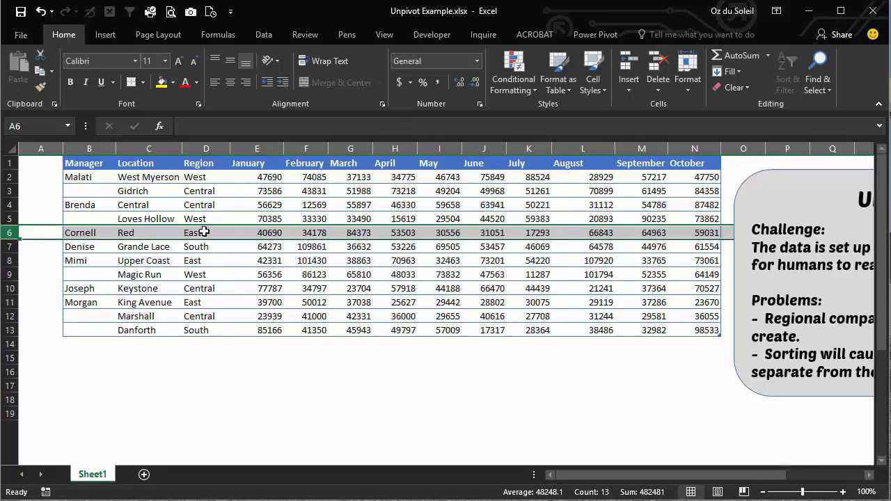
{"action": "left_click", "coordinate": [211, 202]}
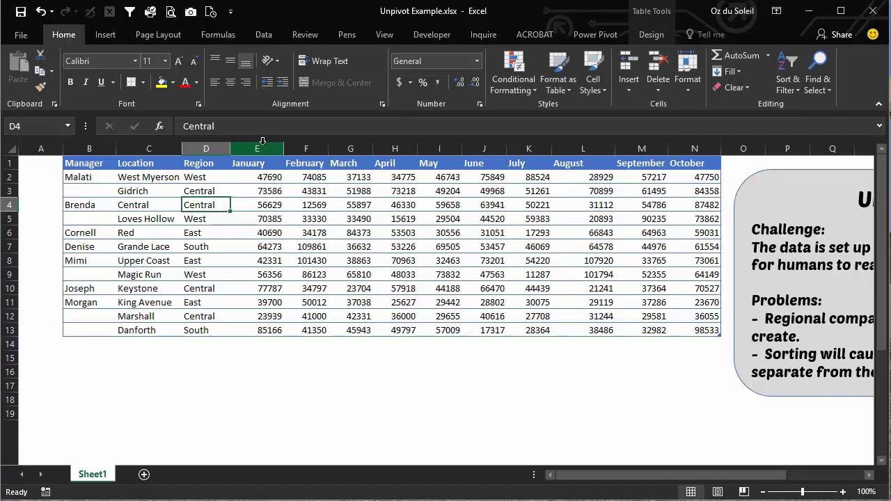
{"action": "left_click", "coordinate": [263, 40]}
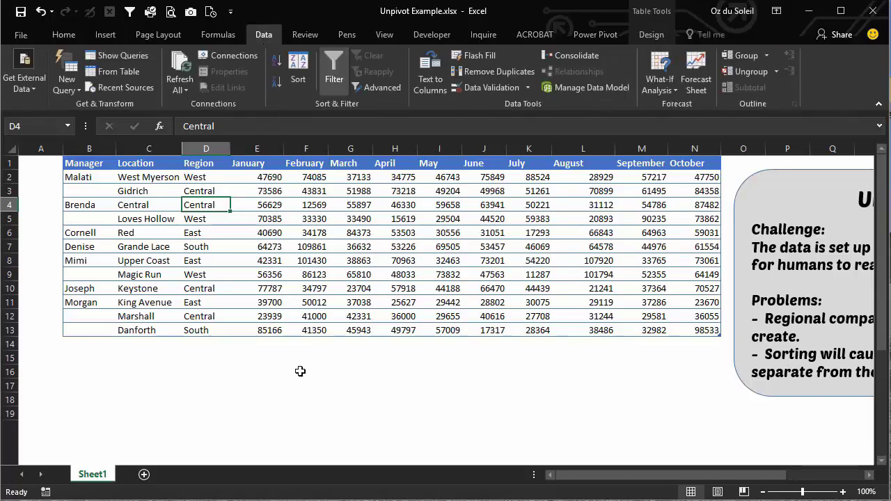
{"action": "left_click", "coordinate": [118, 72]}
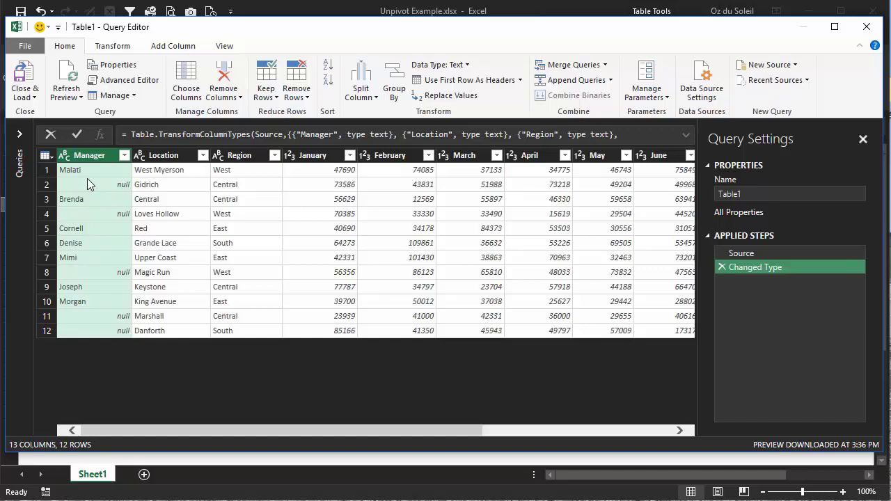
Step: Fill the Manager column downward so each empty cell takes the manager above it
{"action": "right_click", "coordinate": [93, 156]}
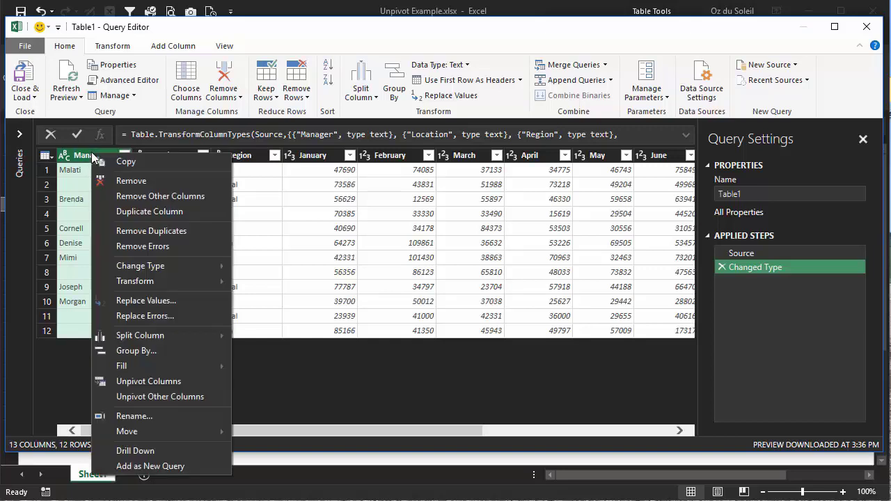
{"action": "mouse_move", "coordinate": [133, 368]}
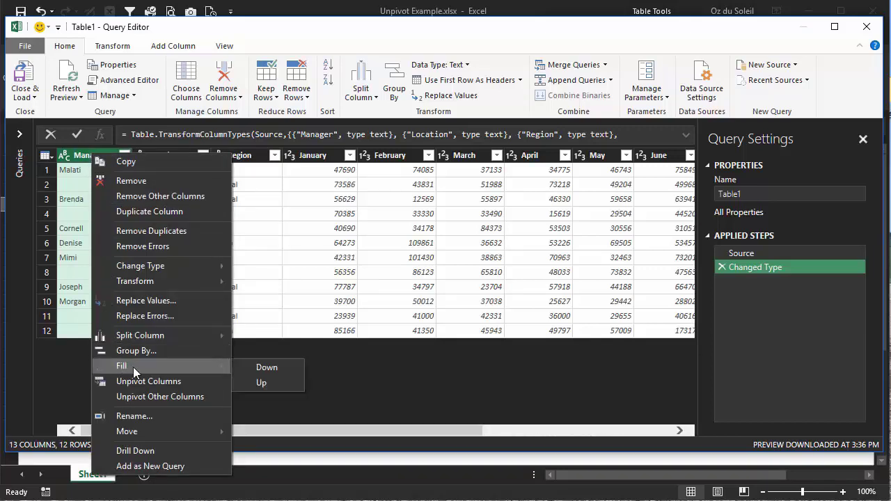
{"action": "left_click", "coordinate": [252, 369]}
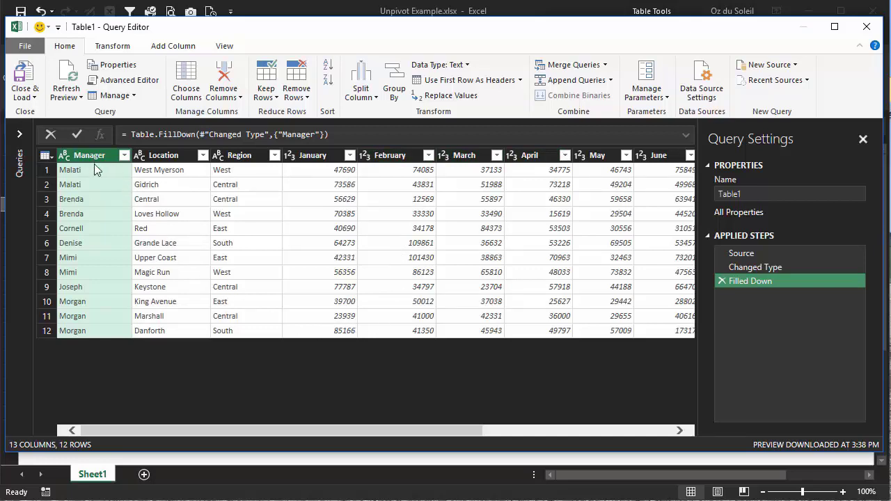
Step: Unpivot all columns other than Manager, Location and Region, and load the query result to a worksheet
{"action": "left_click", "coordinate": [161, 156], "text": "shift"}
{"action": "left_click", "coordinate": [246, 156], "text": "shift"}
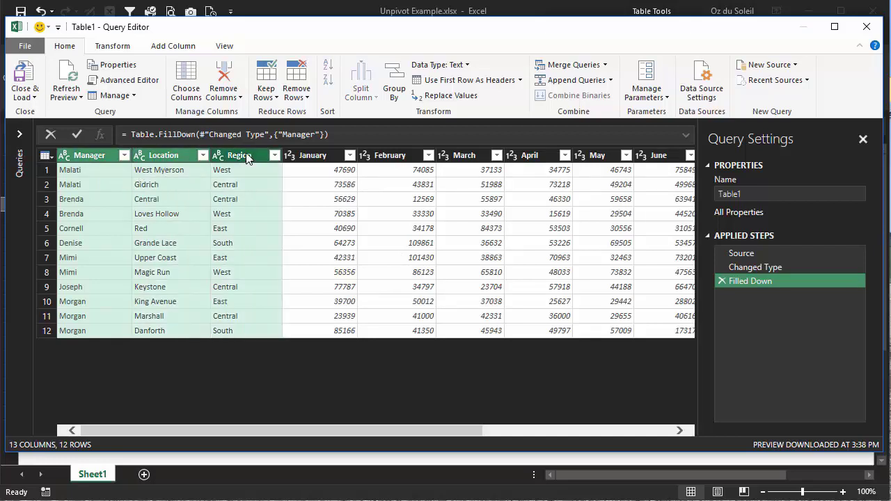
{"action": "right_click", "coordinate": [247, 157]}
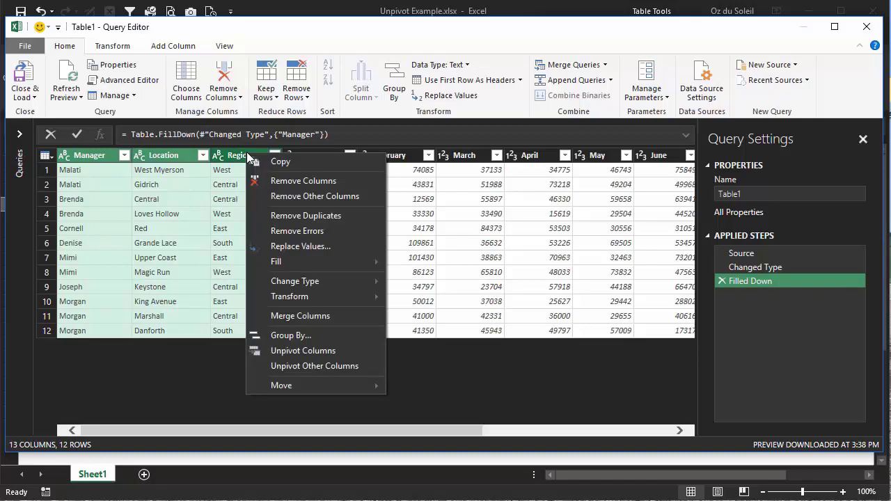
{"action": "left_click", "coordinate": [296, 367]}
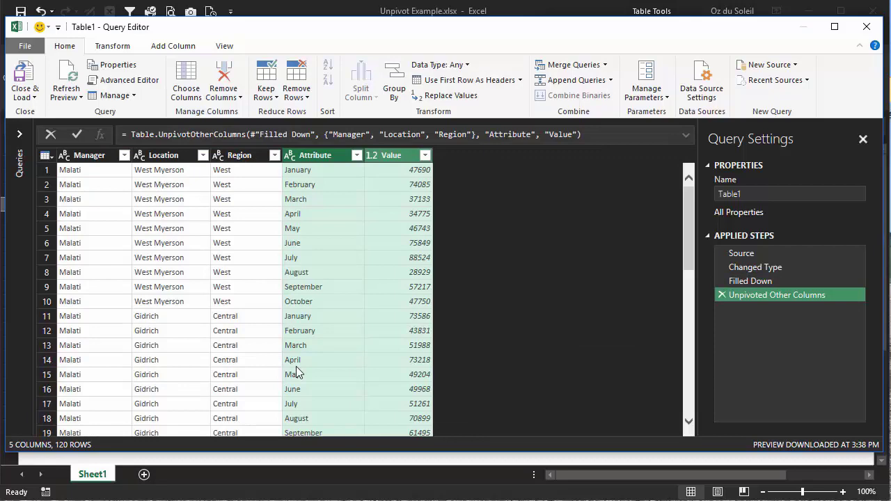
{"action": "scroll", "coordinate": [296, 367], "scroll_direction": "down", "scroll_amount": 1}
{"action": "scroll", "coordinate": [296, 366], "scroll_direction": "down", "scroll_amount": 1}
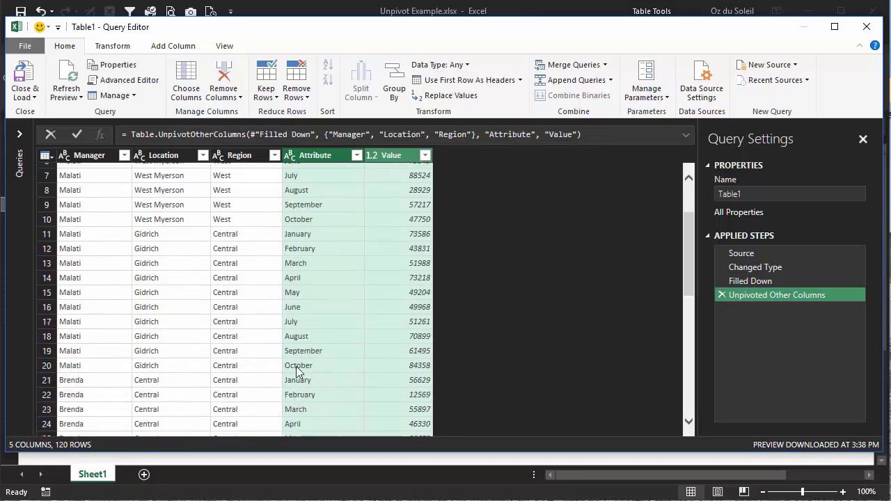
{"action": "scroll", "coordinate": [296, 372], "scroll_direction": "down", "scroll_amount": 3}
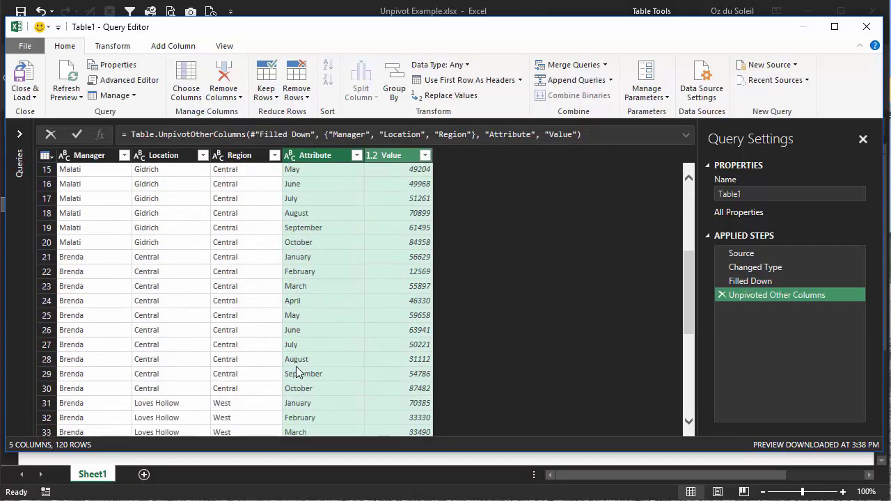
{"action": "scroll", "coordinate": [296, 371], "scroll_direction": "up", "scroll_amount": 1}
{"action": "scroll", "coordinate": [296, 371], "scroll_direction": "up", "scroll_amount": 4}
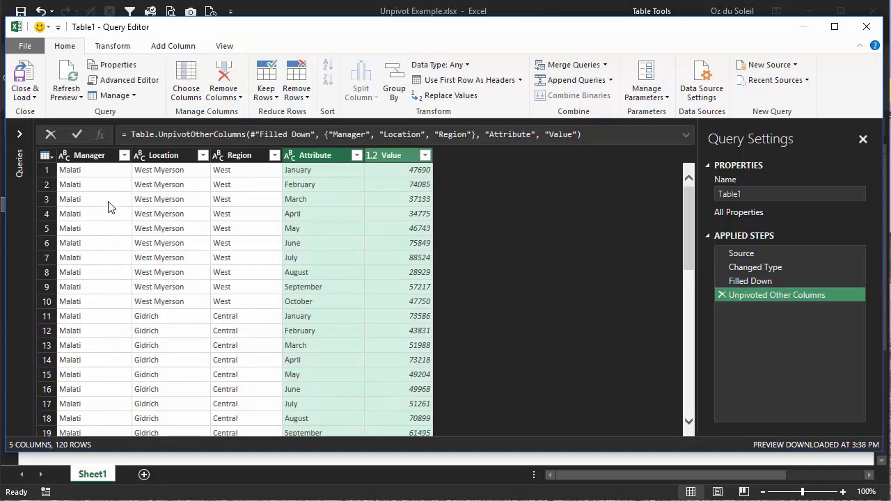
{"action": "left_click", "coordinate": [23, 70]}
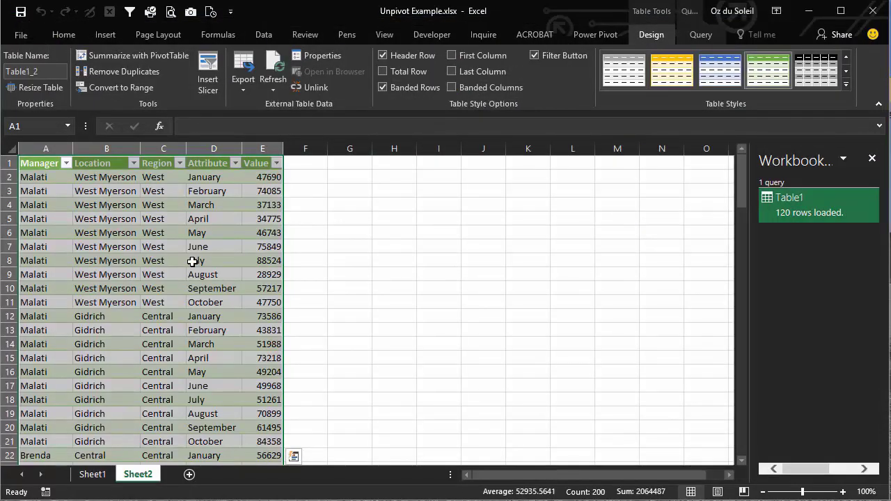
Step: Create a PivotTable from the loaded query table on a new worksheet
{"action": "left_click", "coordinate": [110, 40]}
{"action": "left_click", "coordinate": [25, 62]}
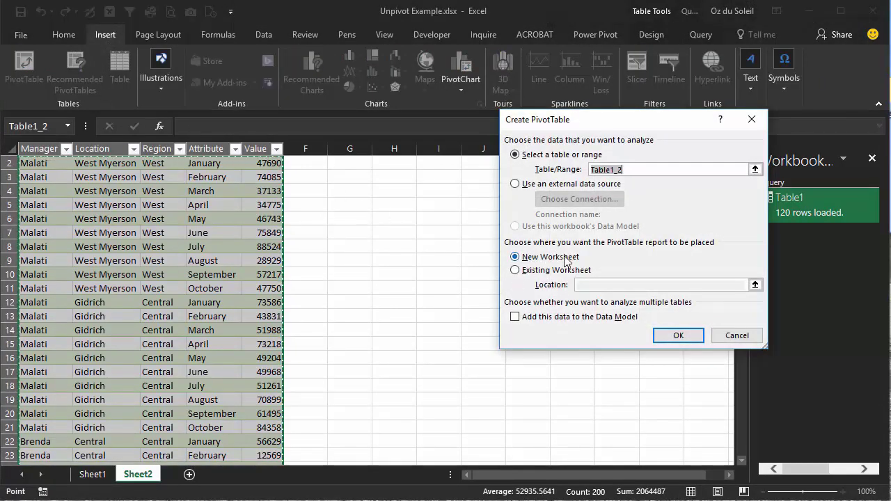
{"action": "left_click", "coordinate": [677, 335]}
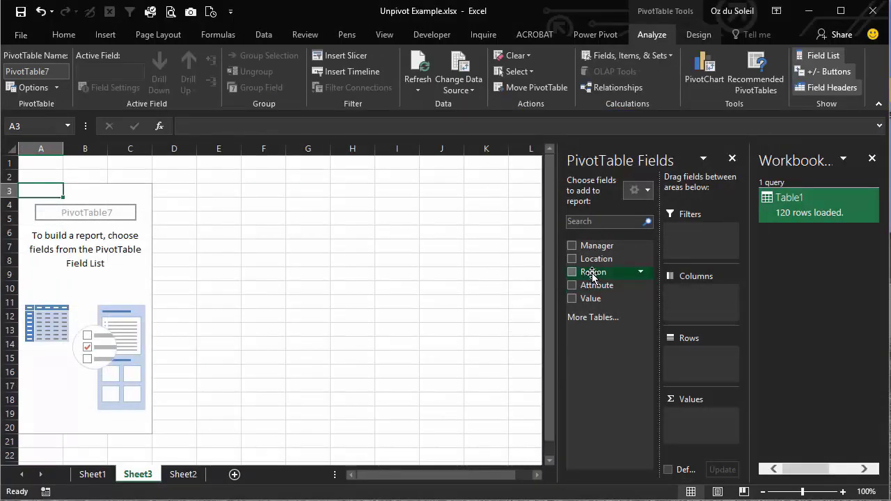
Step: Lay out the PivotTable with Region in the columns, Manager in the rows and the sum of Value as values
{"action": "left_click_drag", "start_coordinate": [593, 274], "coordinate": [683, 306]}
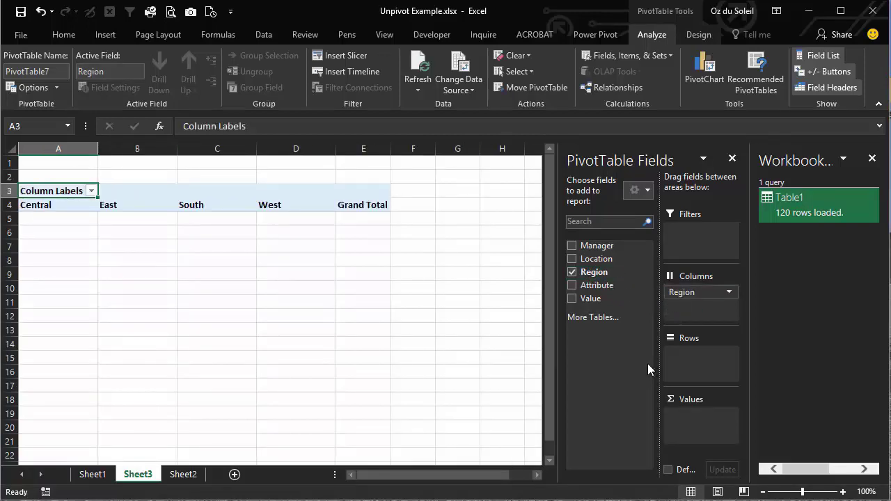
{"action": "left_click_drag", "start_coordinate": [589, 298], "coordinate": [694, 420]}
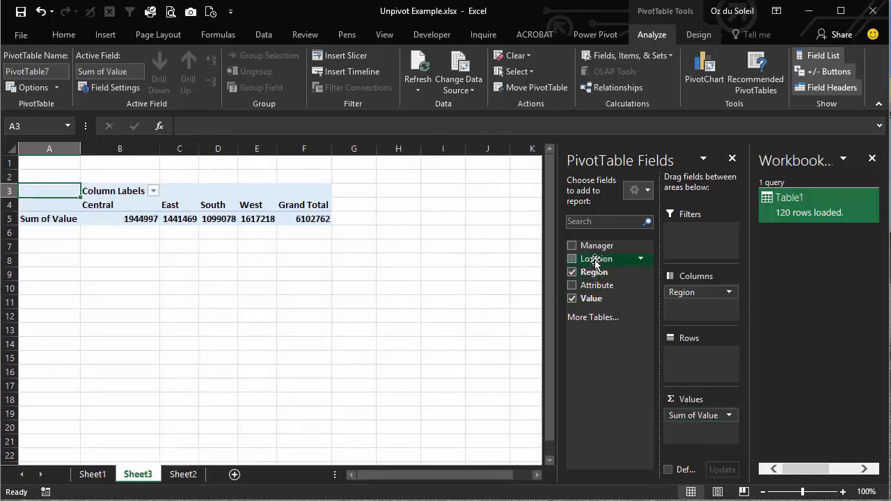
{"action": "left_click_drag", "start_coordinate": [596, 245], "coordinate": [688, 359]}
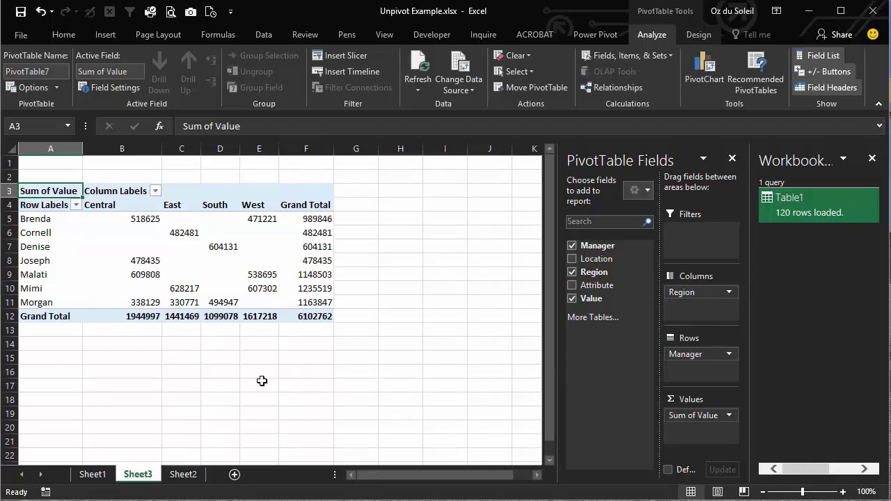
Step: Compare the original data on Sheet1 with the PivotTable summary on Sheet3
{"action": "left_click", "coordinate": [92, 474]}
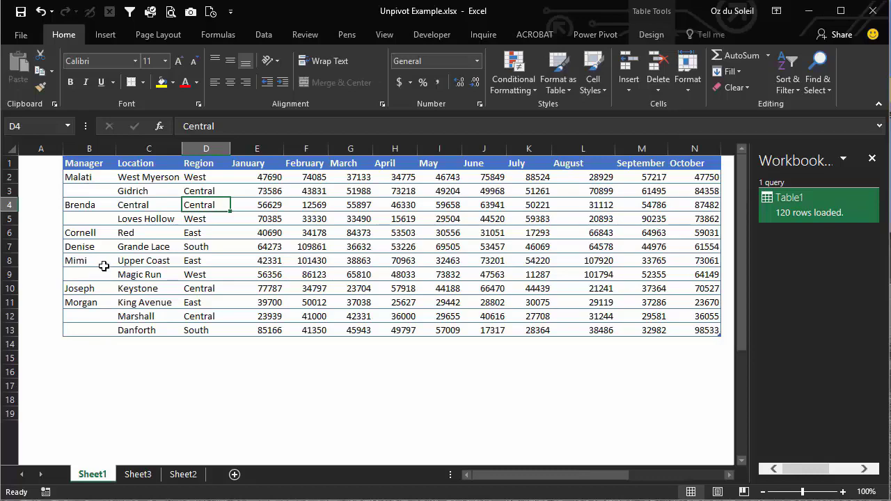
{"action": "left_click", "coordinate": [138, 474]}
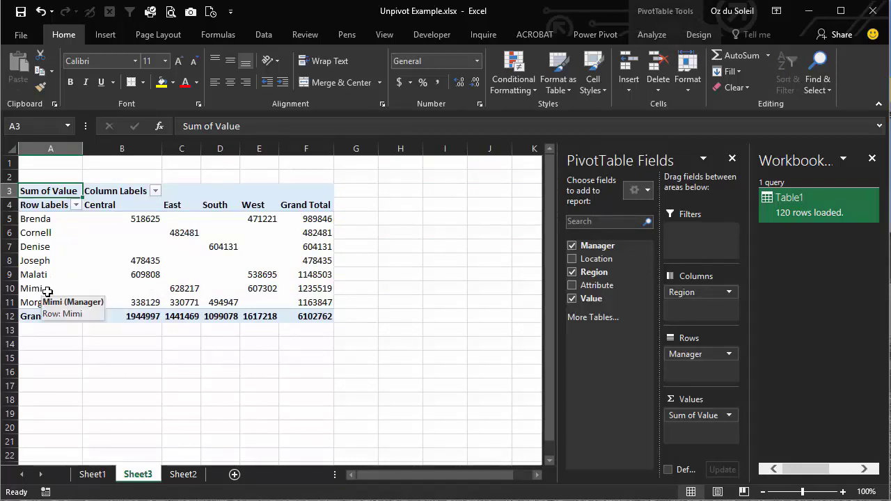
{"action": "mouse_move", "coordinate": [130, 300]}
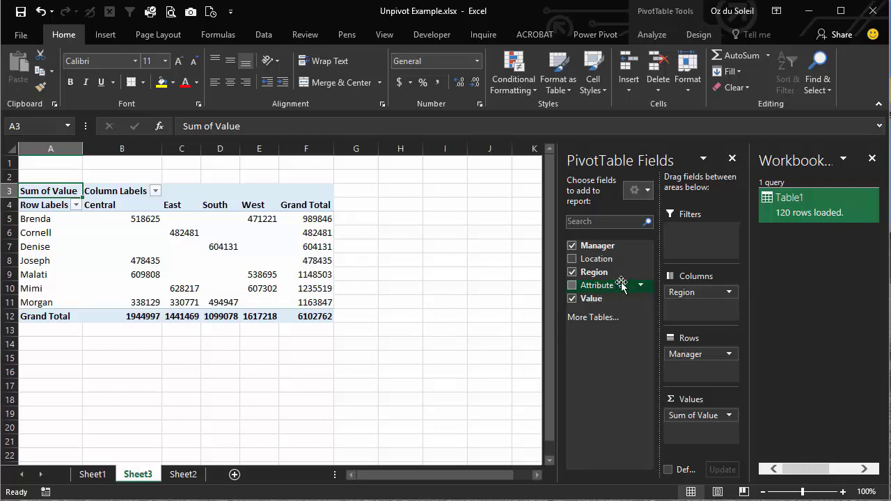
Step: Reopen the Table1 query for editing and rename the Attribute column to Month
{"action": "mouse_move", "coordinate": [810, 212]}
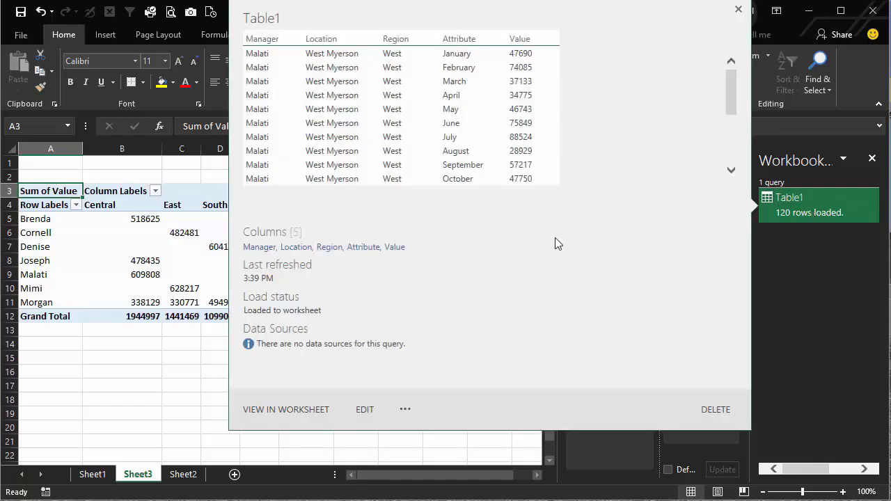
{"action": "left_click", "coordinate": [364, 410]}
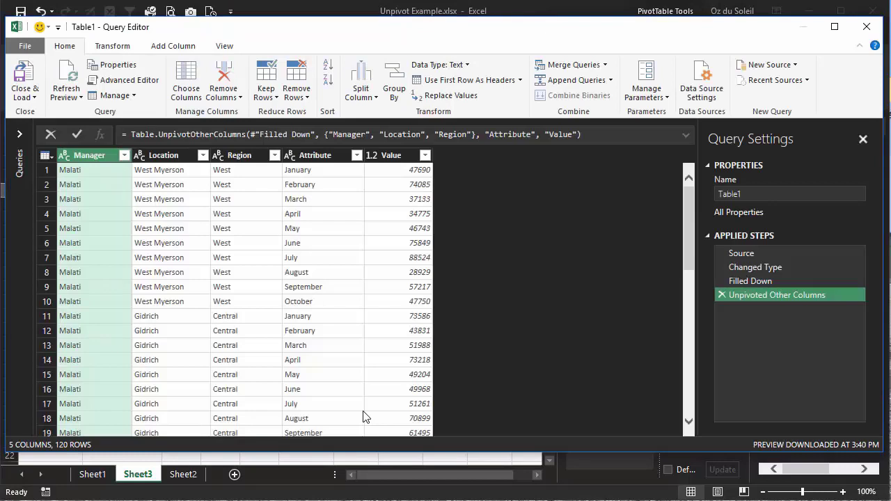
{"action": "double_click", "coordinate": [310, 155]}
{"action": "key", "text": "Return"}
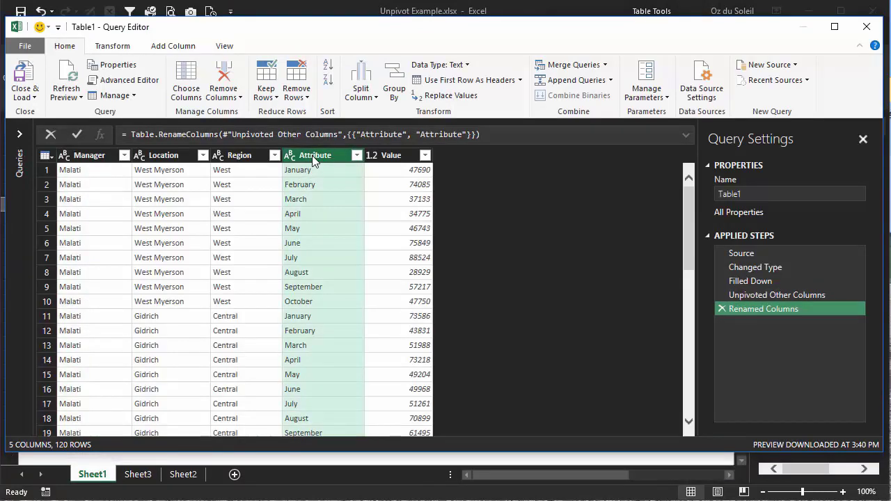
{"action": "double_click", "coordinate": [312, 155]}
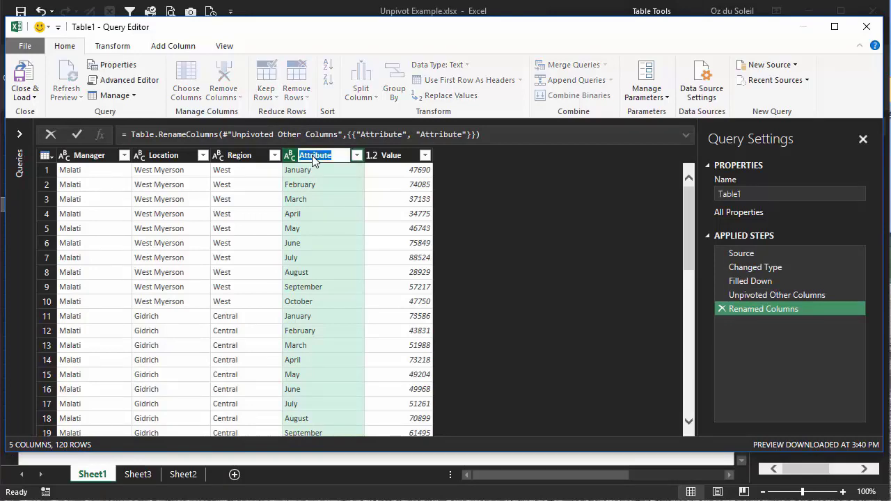
{"action": "type", "text": "Month"}
{"action": "key", "text": "Return"}
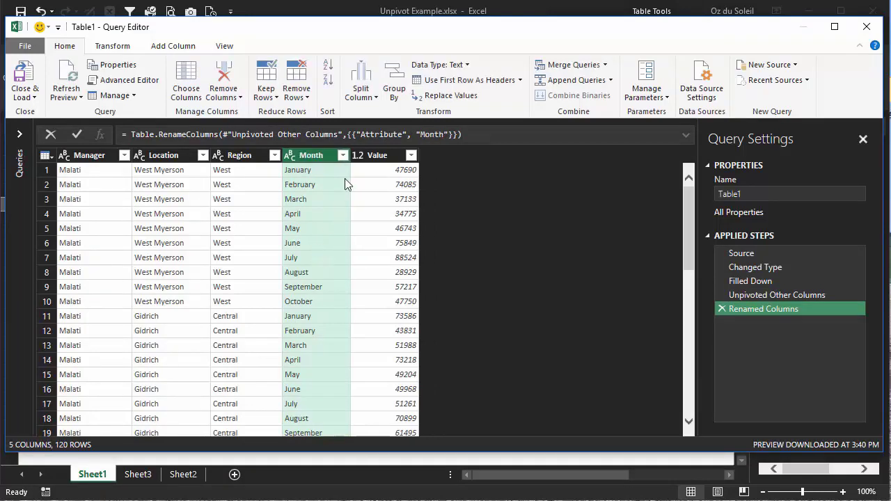
Step: Rename the Value column to Sales and load the updated query back into the workbook
{"action": "left_click", "coordinate": [371, 155]}
{"action": "double_click", "coordinate": [370, 156]}
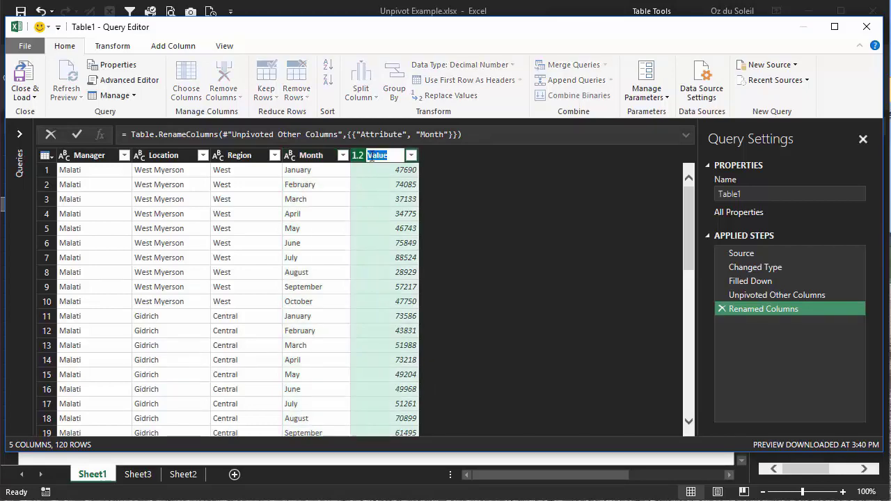
{"action": "type", "text": "Sales"}
{"action": "key", "text": "Return"}
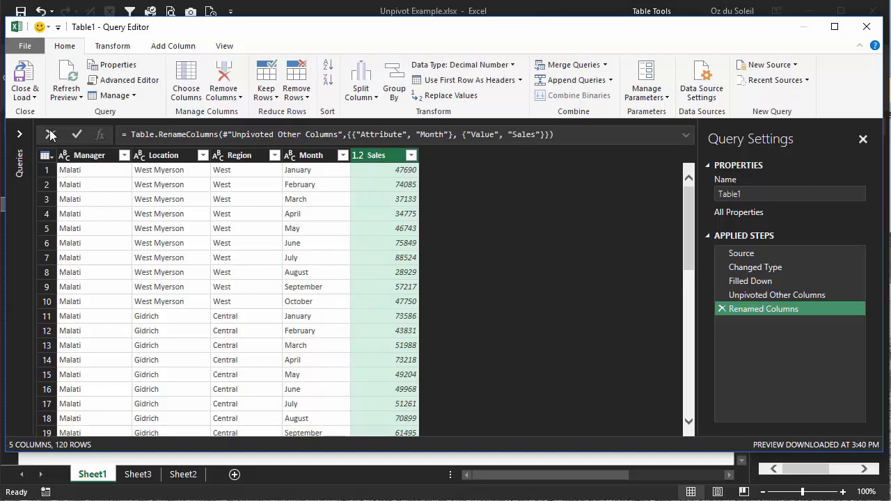
{"action": "left_click", "coordinate": [23, 72]}
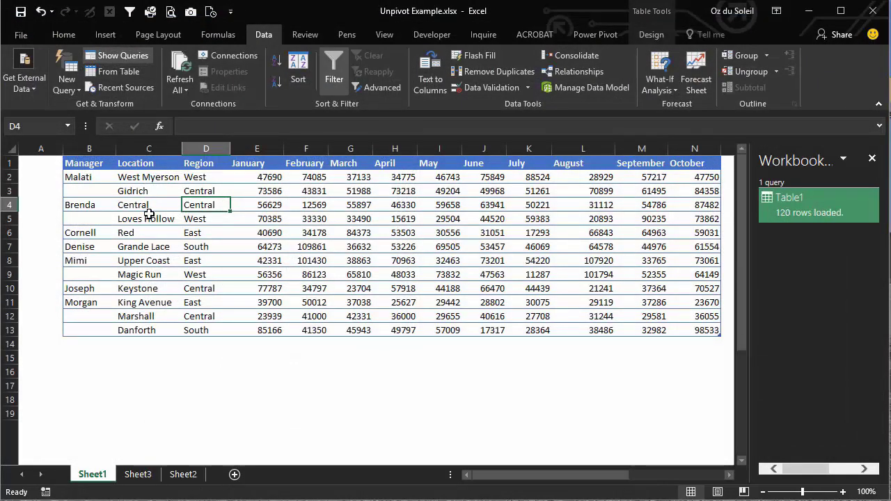
Step: Refresh all the workbook's data and add the Sales field to the values of the PivotTable on Sheet3
{"action": "left_click", "coordinate": [182, 475]}
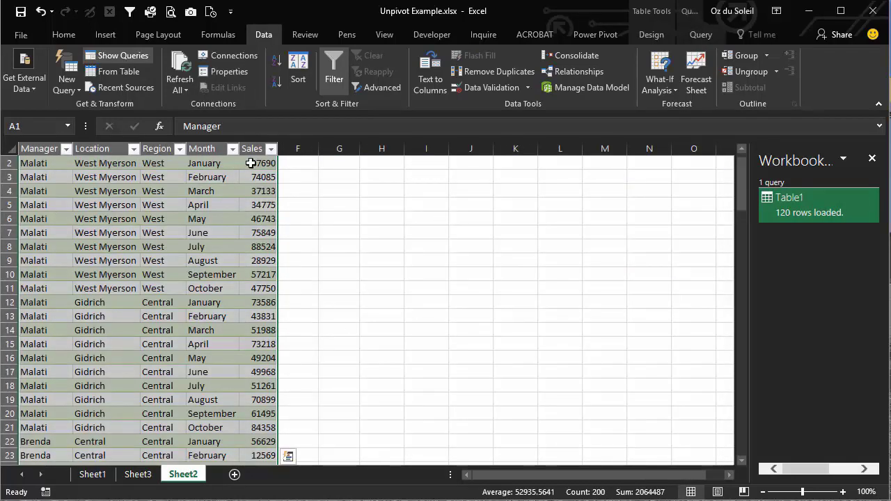
{"action": "left_click", "coordinate": [179, 60]}
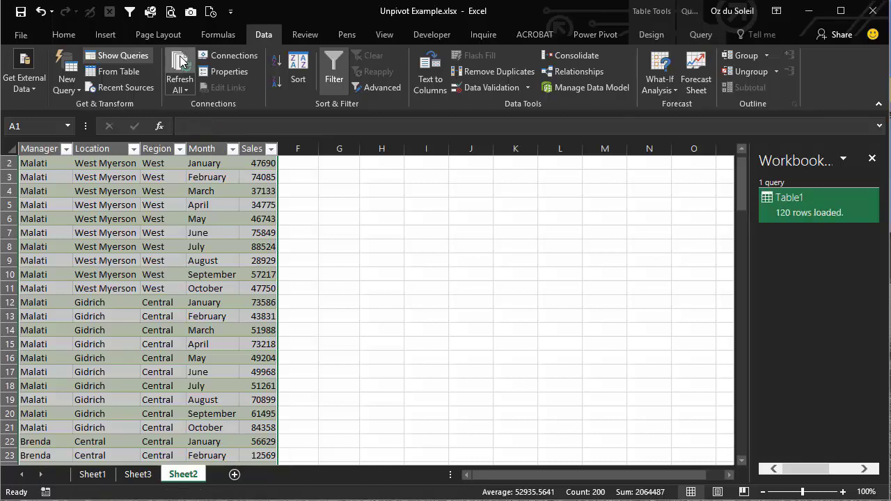
{"action": "left_click", "coordinate": [136, 475]}
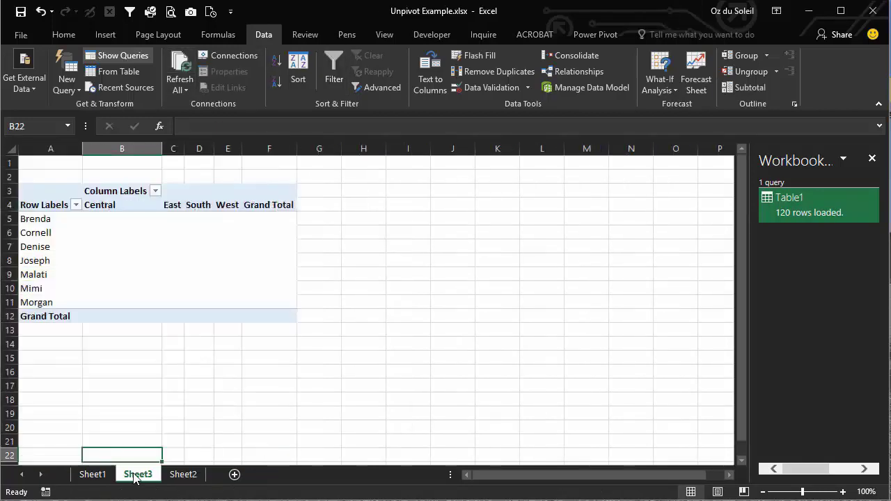
{"action": "left_click", "coordinate": [128, 234]}
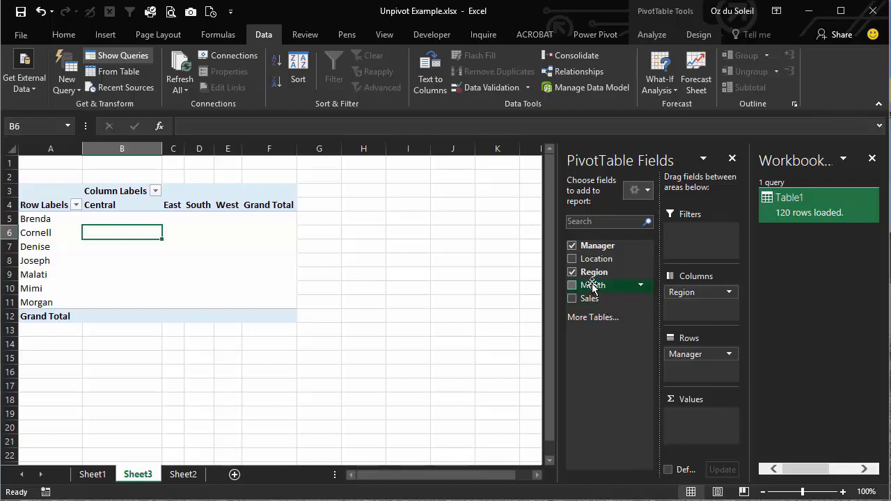
{"action": "left_click_drag", "start_coordinate": [590, 297], "coordinate": [695, 435]}
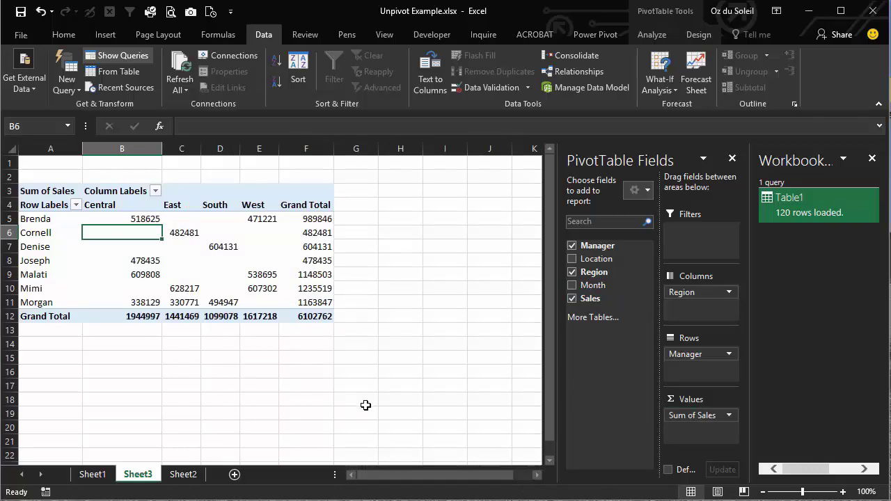
Step: Move the North region rows from B22:N25 on Sheet1 up to B14, so they join the bottom of the sales table
{"action": "left_click", "coordinate": [93, 475]}
{"action": "left_click", "coordinate": [93, 376]}
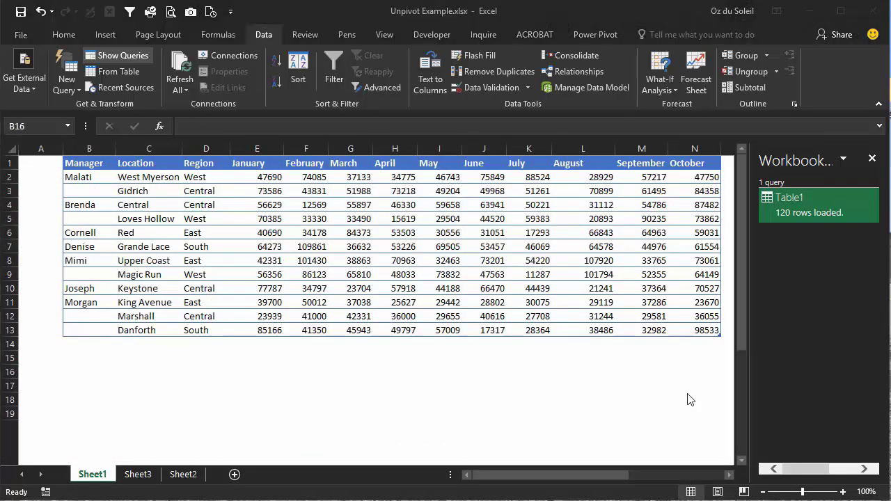
{"action": "scroll", "coordinate": [696, 337], "scroll_direction": "down", "scroll_amount": 4}
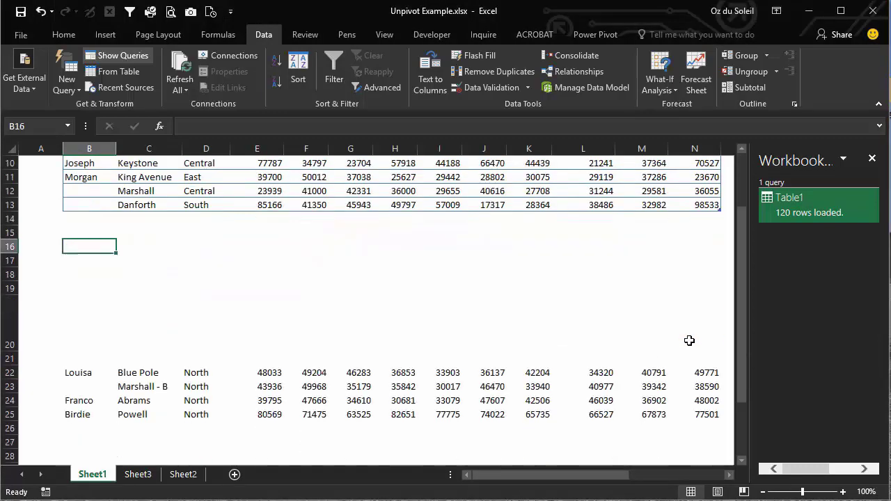
{"action": "left_click_drag", "start_coordinate": [72, 336], "coordinate": [698, 376]}
{"action": "scroll", "coordinate": [698, 376], "scroll_direction": "up", "scroll_amount": 2}
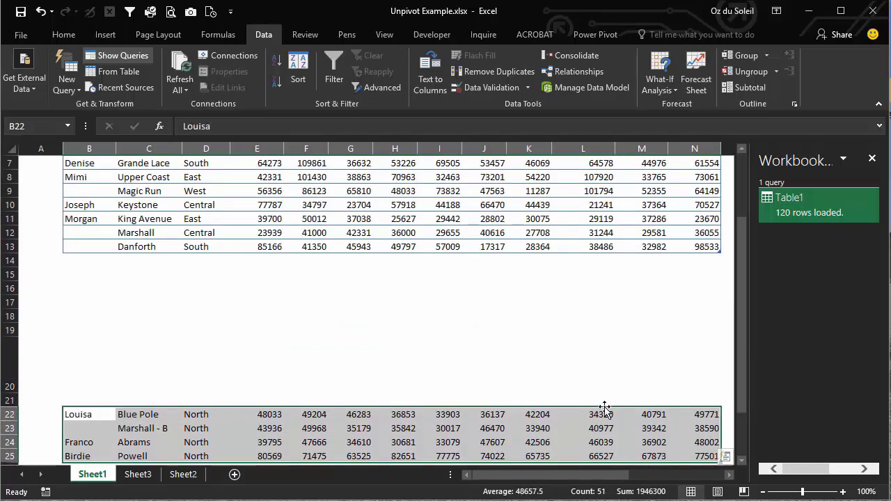
{"action": "left_click_drag", "start_coordinate": [604, 411], "coordinate": [606, 262]}
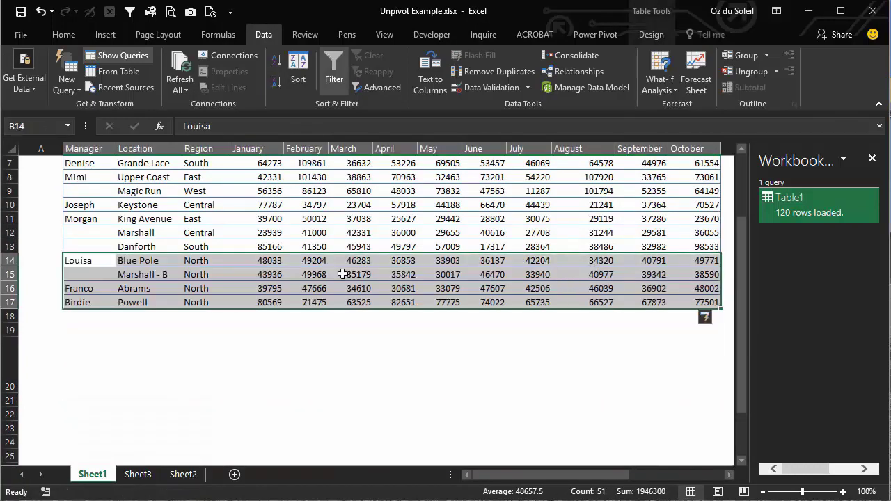
{"action": "left_click", "coordinate": [188, 295]}
{"action": "scroll", "coordinate": [190, 289], "scroll_direction": "up", "scroll_amount": 2}
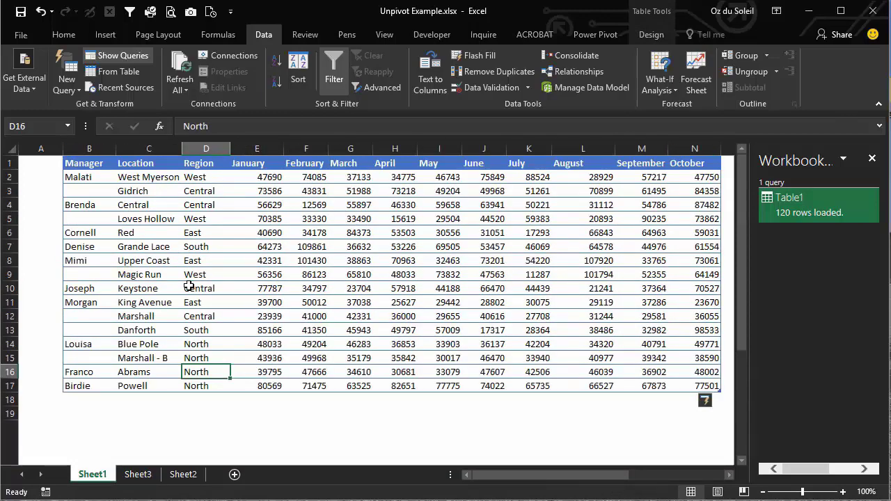
Step: Refresh the Table1 query and the PivotTable on Sheet3, and return to the source table on Sheet1
{"action": "right_click", "coordinate": [797, 210]}
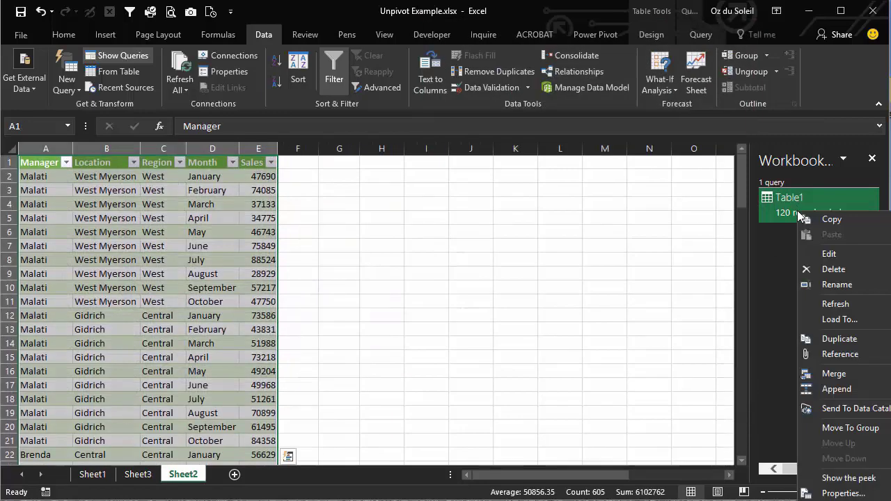
{"action": "left_click", "coordinate": [824, 306]}
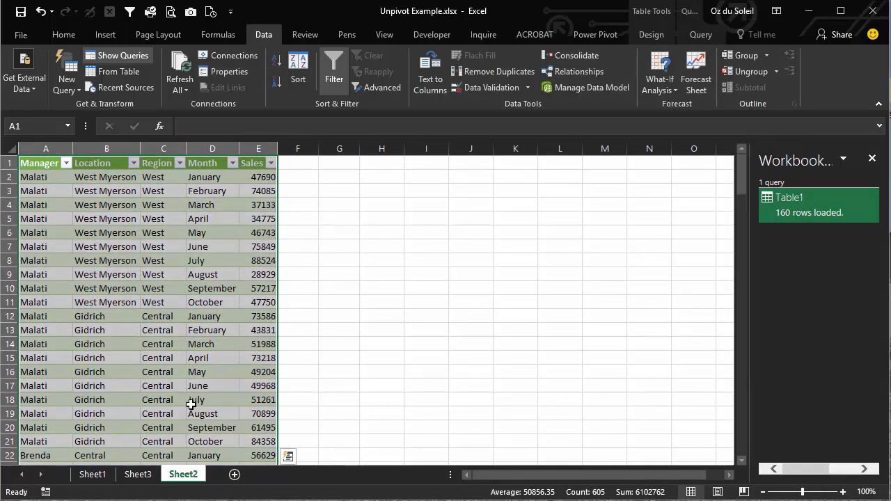
{"action": "left_click", "coordinate": [138, 474]}
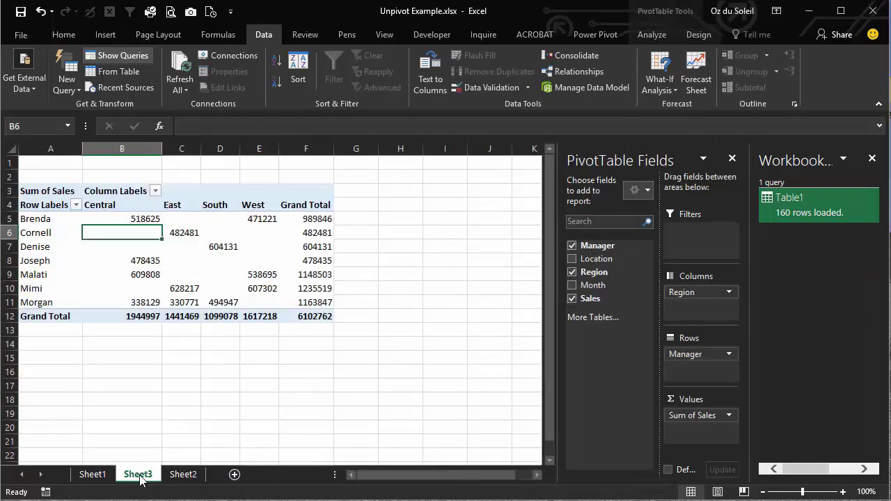
{"action": "right_click", "coordinate": [212, 254]}
{"action": "left_click", "coordinate": [242, 315]}
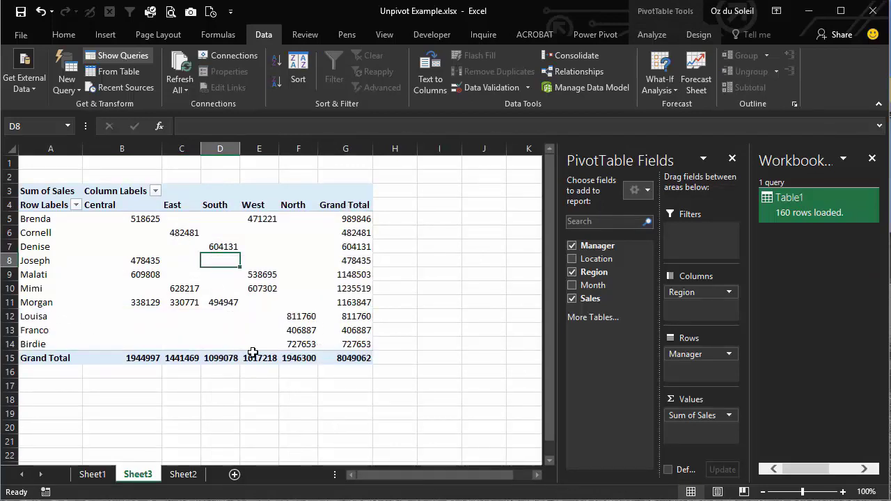
{"action": "left_click", "coordinate": [94, 474]}
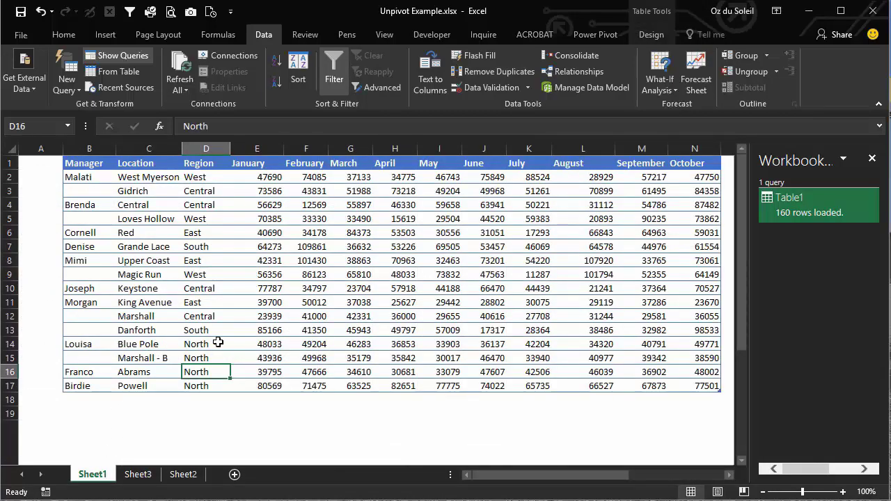
{"action": "left_click", "coordinate": [239, 257]}
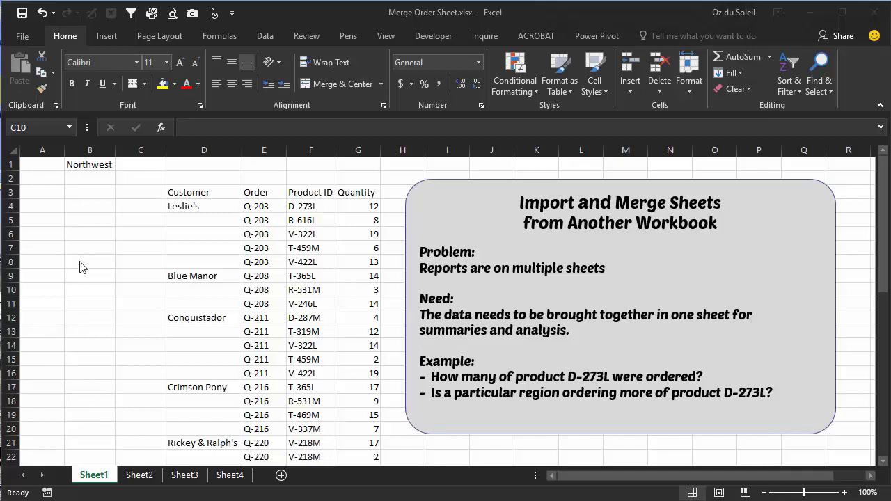
Step: Examine the region label and the customer order layout on Sheet1 to Sheet4 of Merge Order Sheet.xlsx
{"action": "left_click", "coordinate": [142, 479]}
{"action": "left_click", "coordinate": [140, 478]}
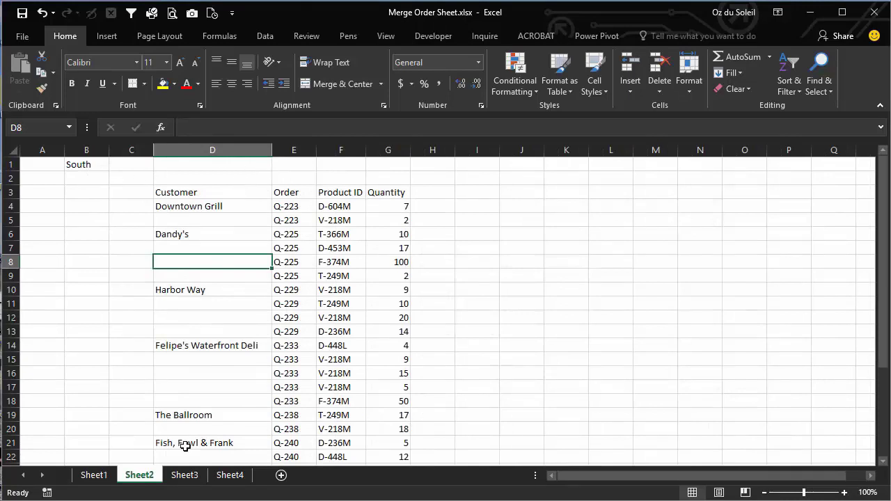
{"action": "left_click", "coordinate": [187, 477]}
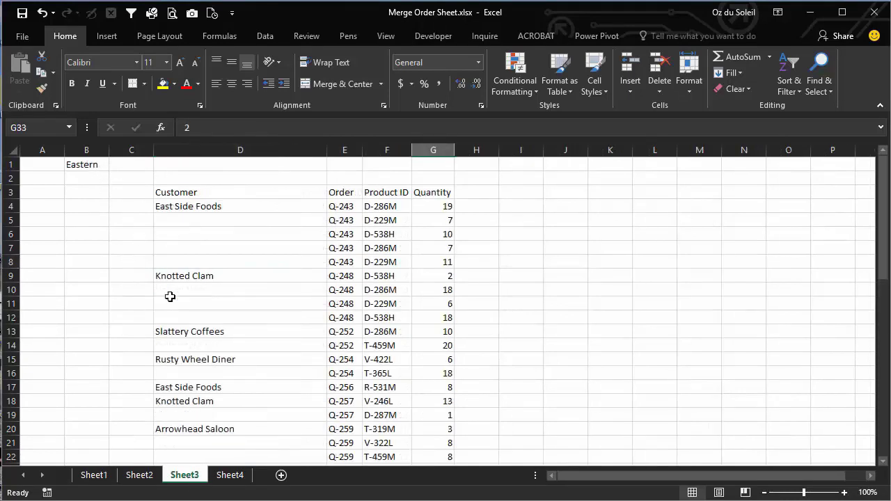
{"action": "left_click", "coordinate": [232, 483]}
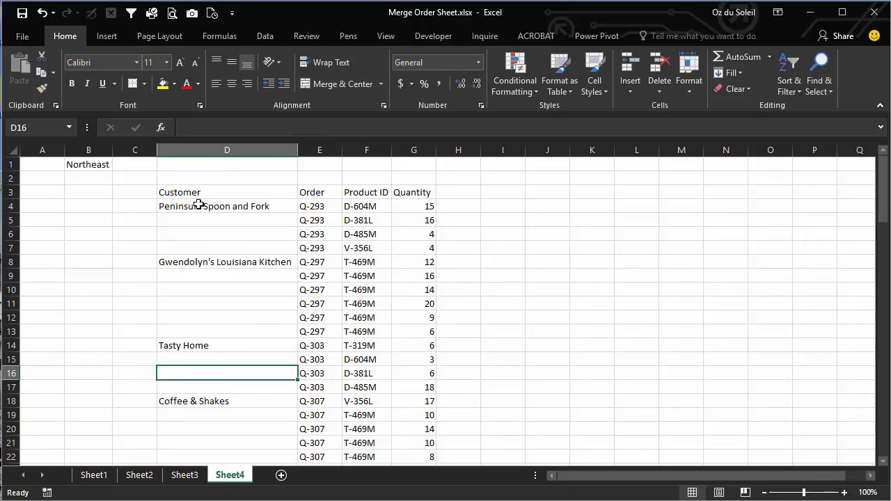
{"action": "left_click_drag", "start_coordinate": [273, 205], "coordinate": [436, 251]}
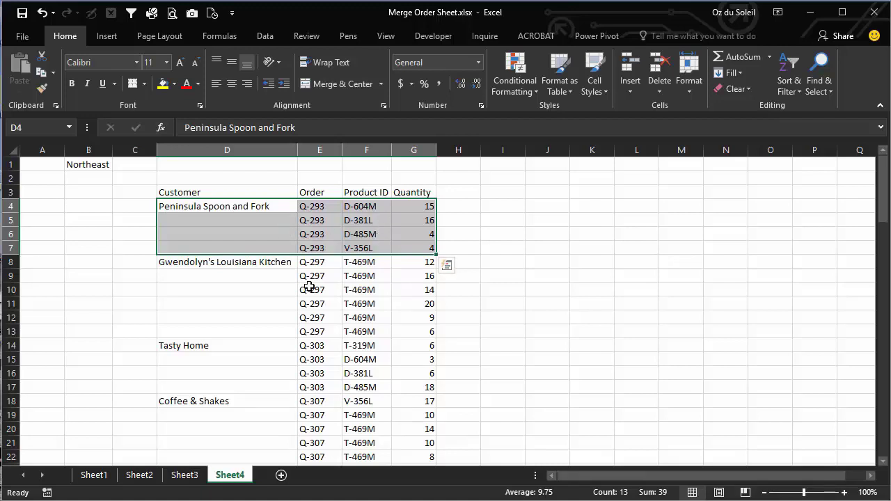
{"action": "left_click", "coordinate": [263, 362]}
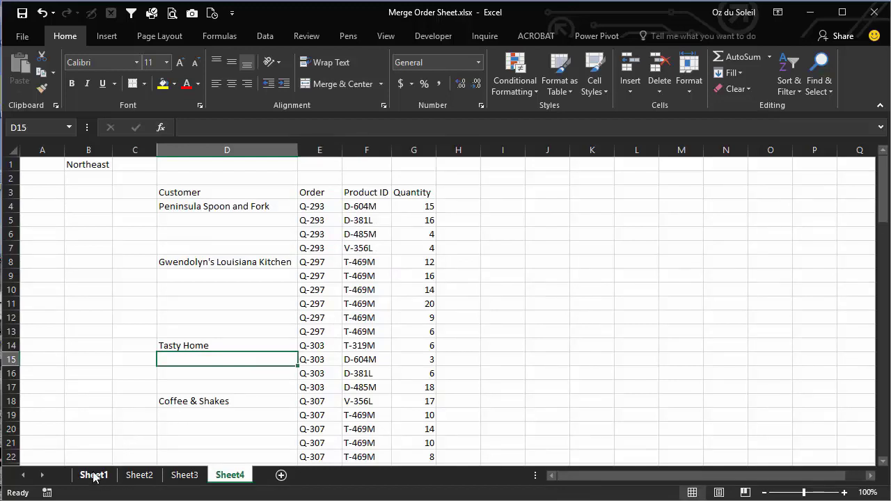
{"action": "left_click", "coordinate": [88, 165]}
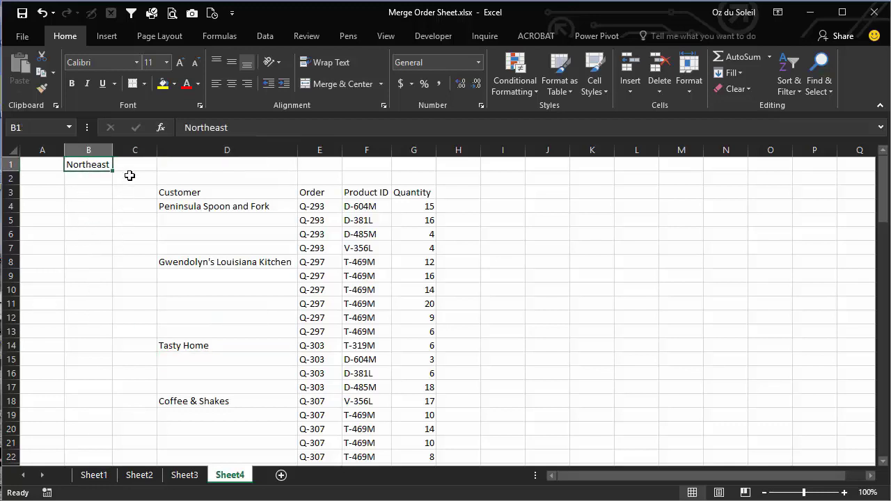
{"action": "left_click", "coordinate": [143, 475]}
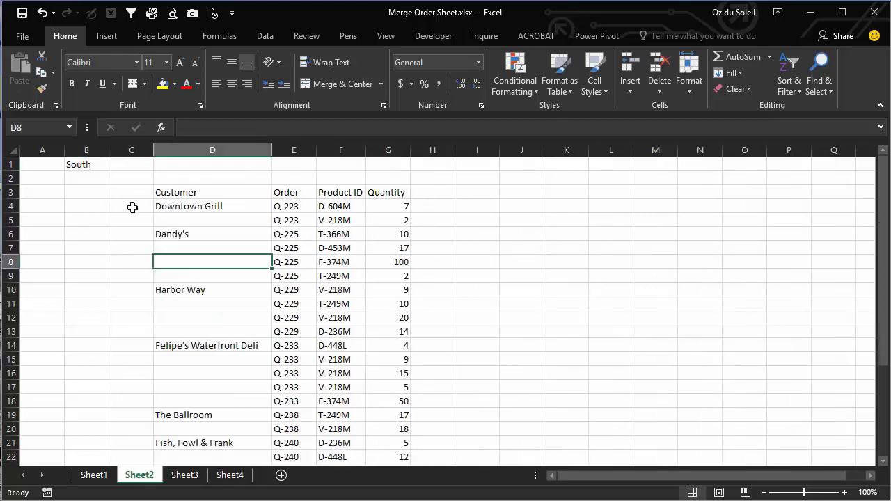
{"action": "left_click", "coordinate": [105, 477]}
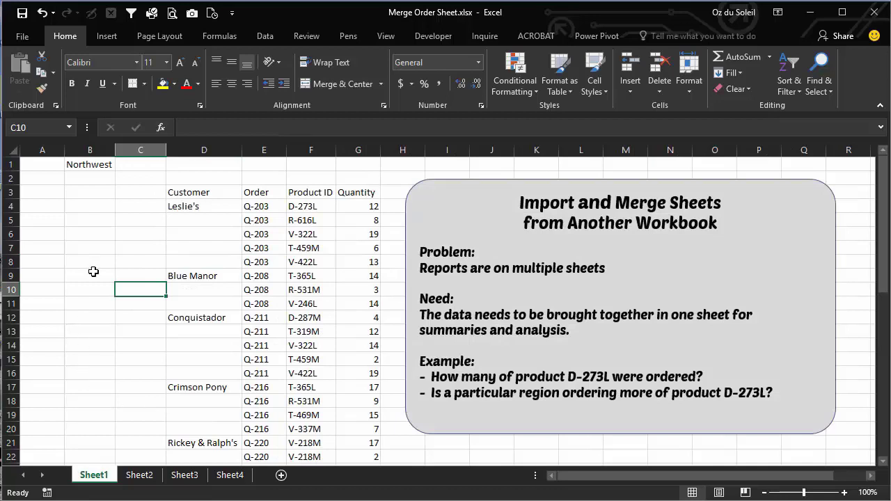
{"action": "left_click_drag", "start_coordinate": [98, 164], "coordinate": [363, 369]}
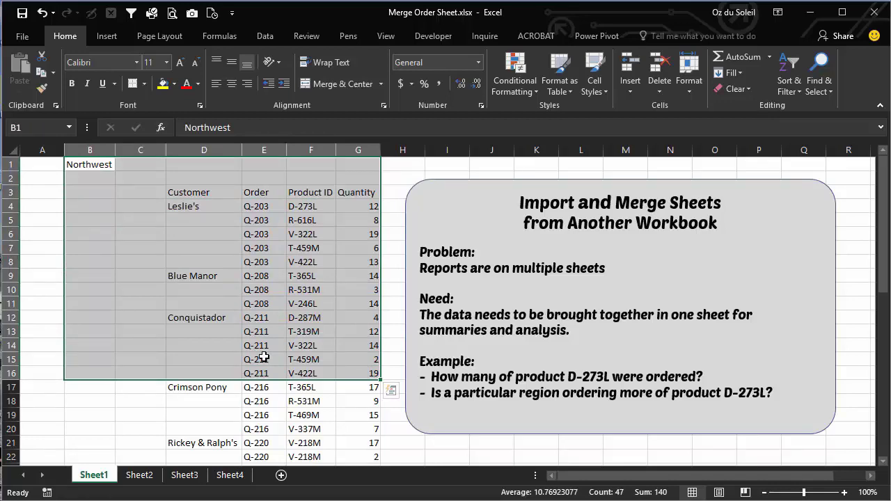
{"action": "left_click", "coordinate": [172, 276]}
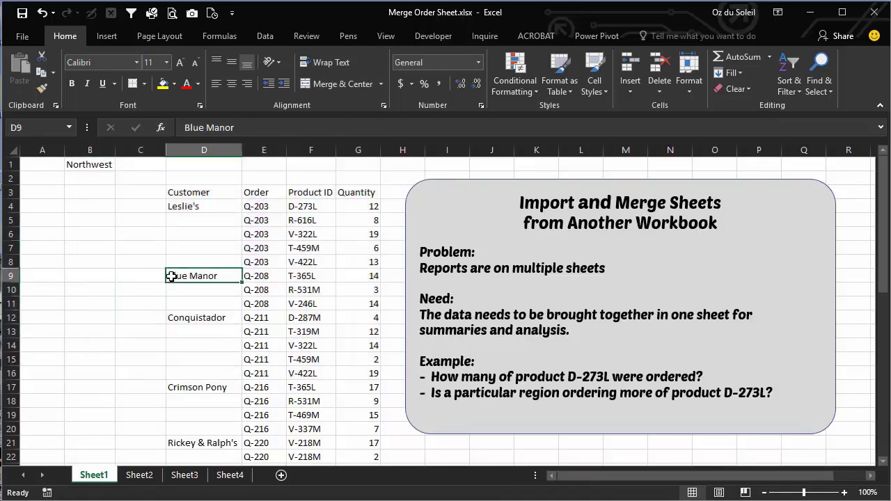
Step: Check how far down the order rows extend on each of the four sheets
{"action": "scroll", "coordinate": [205, 334], "scroll_direction": "down", "scroll_amount": 9}
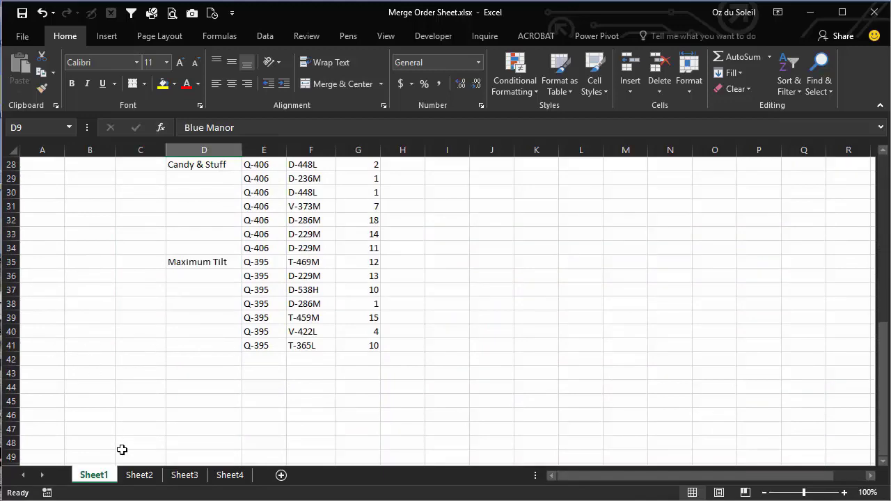
{"action": "scroll", "coordinate": [199, 338], "scroll_direction": "up", "scroll_amount": 9}
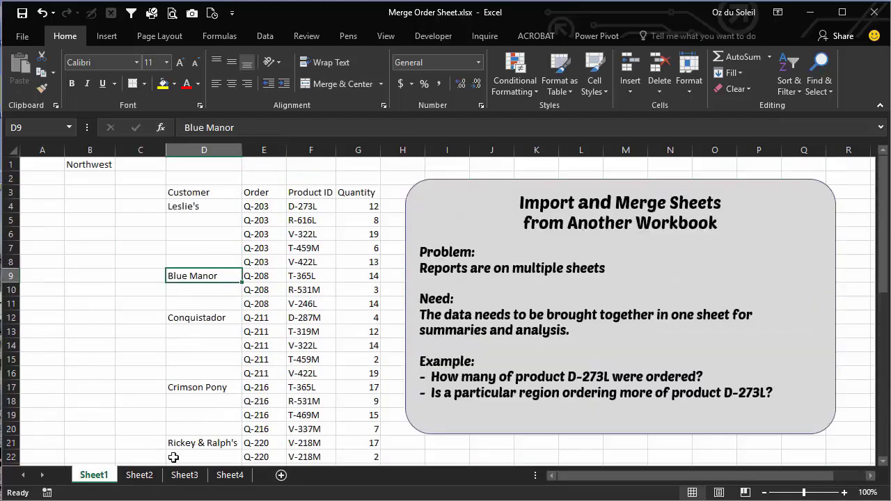
{"action": "left_click", "coordinate": [139, 475]}
{"action": "scroll", "coordinate": [254, 390], "scroll_direction": "down", "scroll_amount": 8}
{"action": "scroll", "coordinate": [254, 390], "scroll_direction": "up", "scroll_amount": 5}
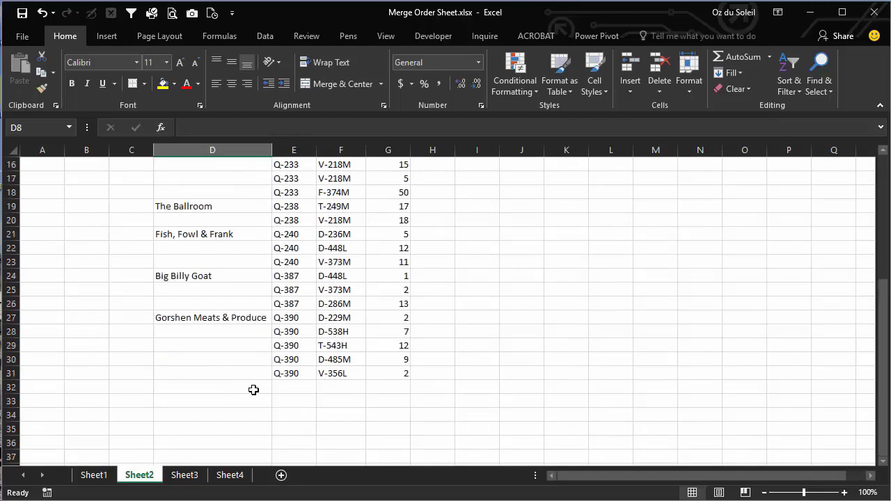
{"action": "scroll", "coordinate": [253, 390], "scroll_direction": "up", "scroll_amount": 5}
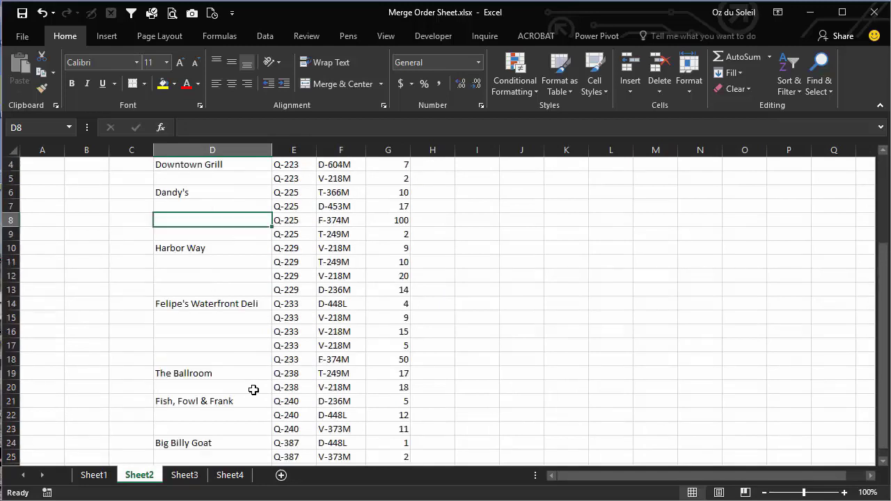
{"action": "left_click", "coordinate": [185, 475]}
{"action": "scroll", "coordinate": [251, 373], "scroll_direction": "down", "scroll_amount": 15}
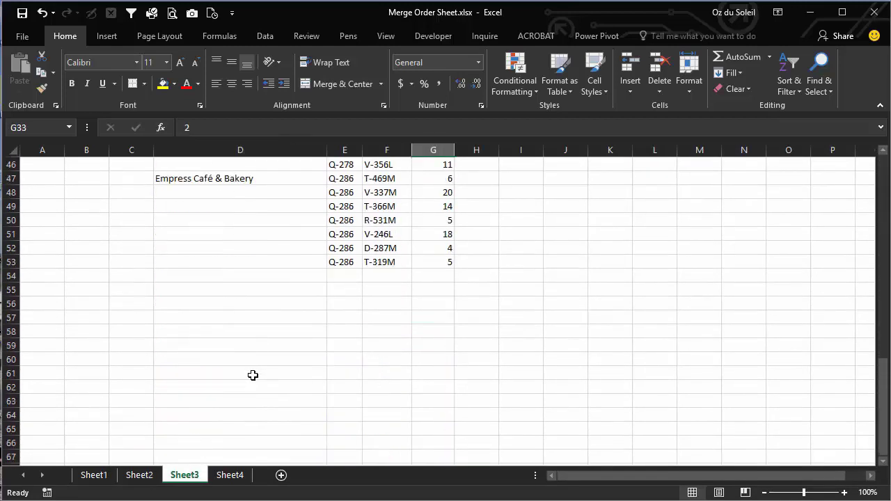
{"action": "scroll", "coordinate": [253, 375], "scroll_direction": "up", "scroll_amount": 14}
{"action": "left_click", "coordinate": [230, 475]}
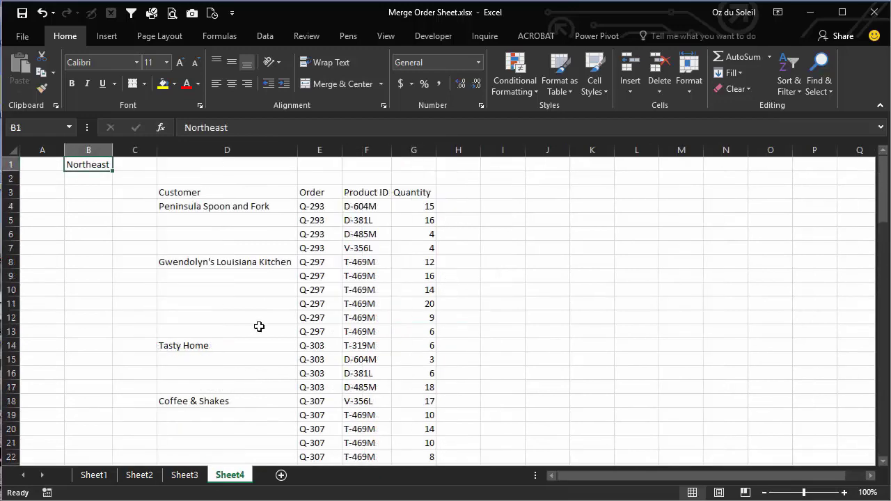
{"action": "scroll", "coordinate": [261, 328], "scroll_direction": "down", "scroll_amount": 9}
{"action": "scroll", "coordinate": [265, 336], "scroll_direction": "down", "scroll_amount": 19}
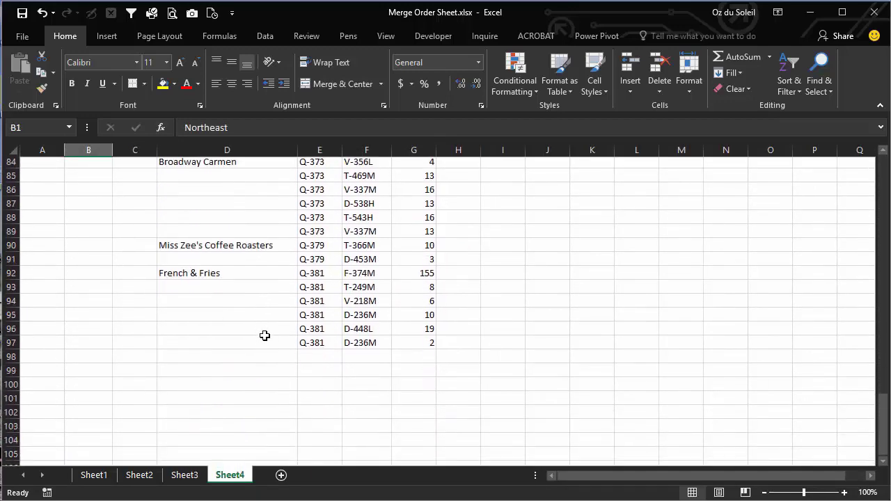
{"action": "scroll", "coordinate": [265, 336], "scroll_direction": "up", "scroll_amount": 20}
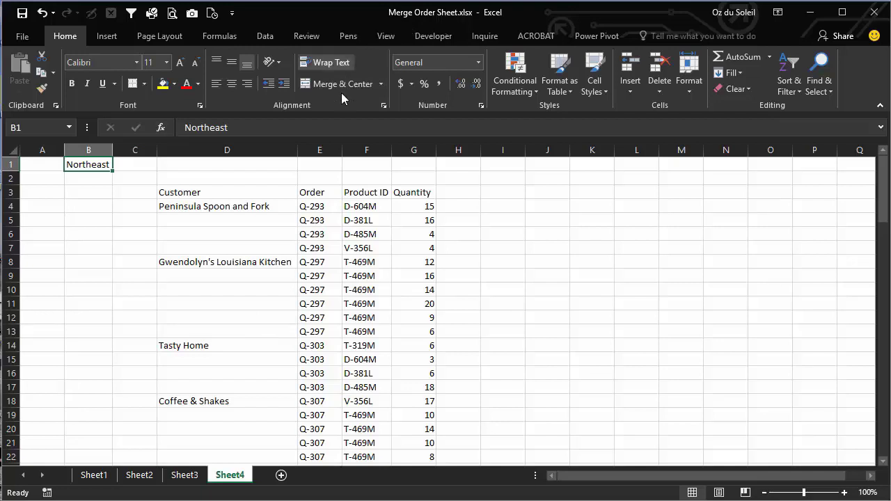
Step: Create a new blank workbook, position it over the order workbook, and bring up its data import commands
{"action": "left_click", "coordinate": [24, 16]}
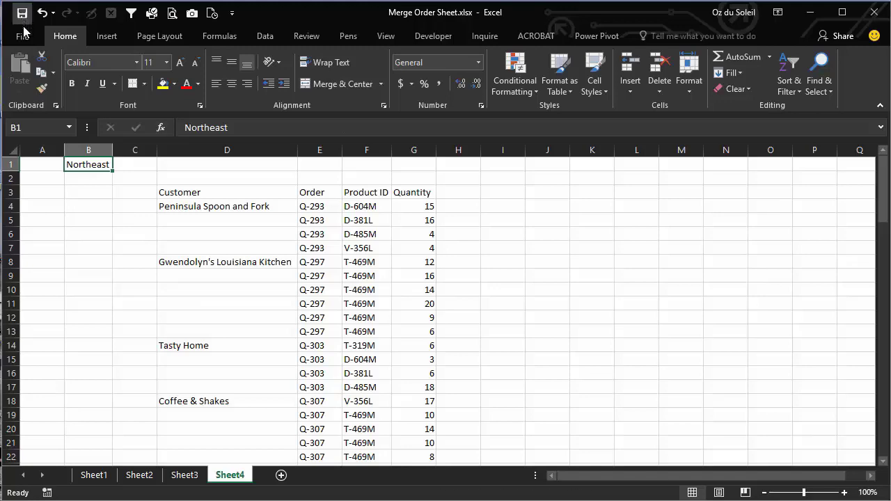
{"action": "left_click", "coordinate": [23, 39]}
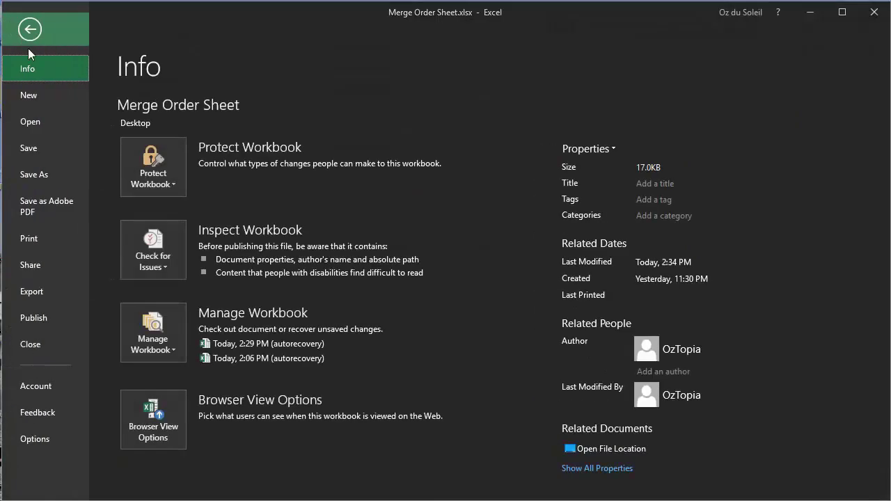
{"action": "left_click", "coordinate": [27, 94]}
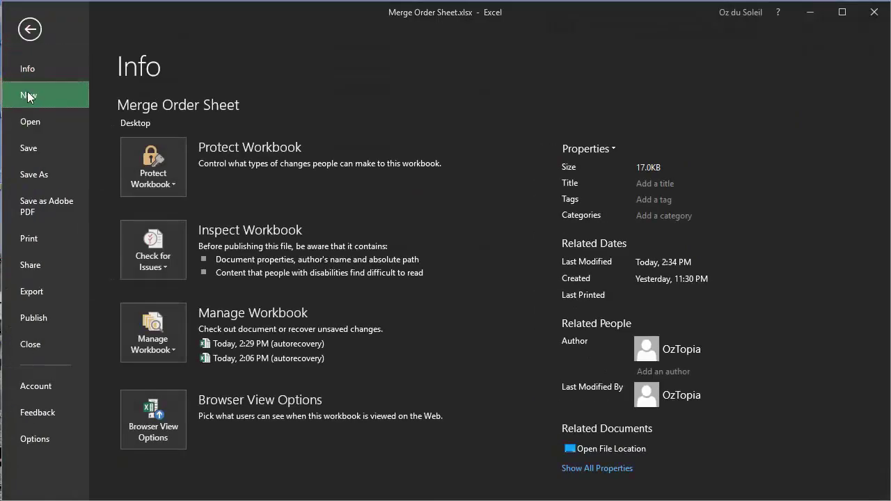
{"action": "left_click", "coordinate": [200, 302]}
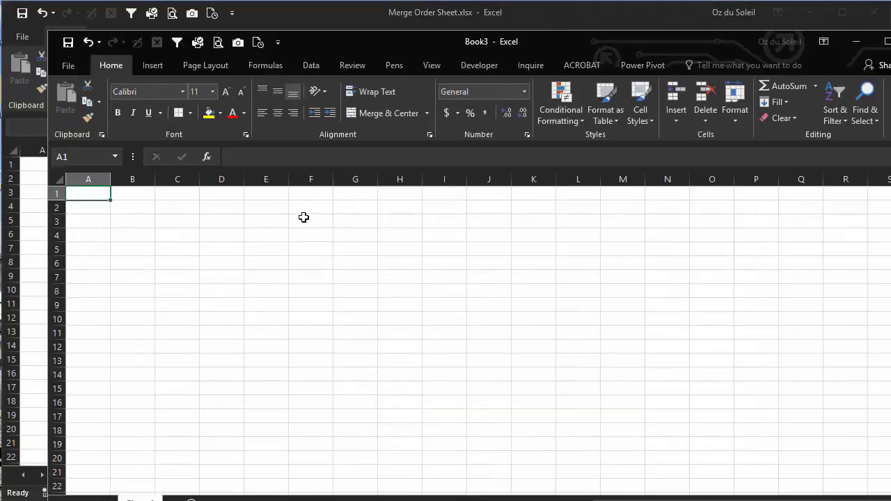
{"action": "left_click_drag", "start_coordinate": [330, 40], "coordinate": [284, 15]}
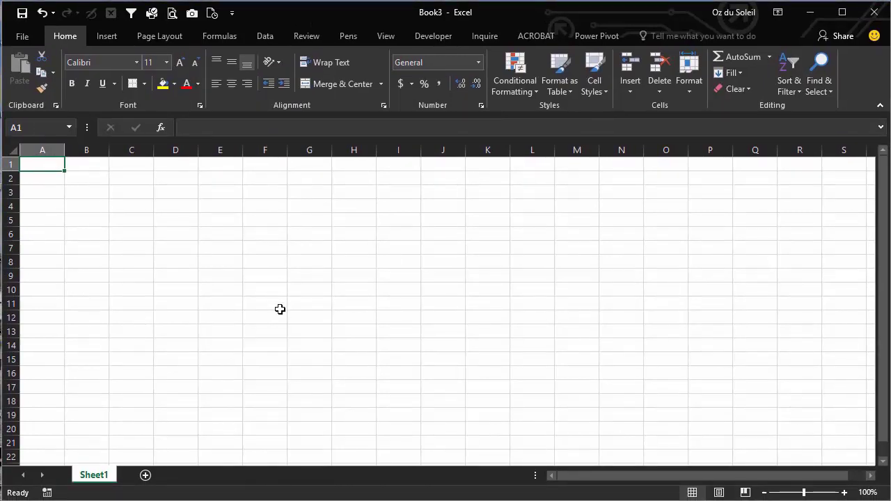
{"action": "left_click", "coordinate": [265, 38]}
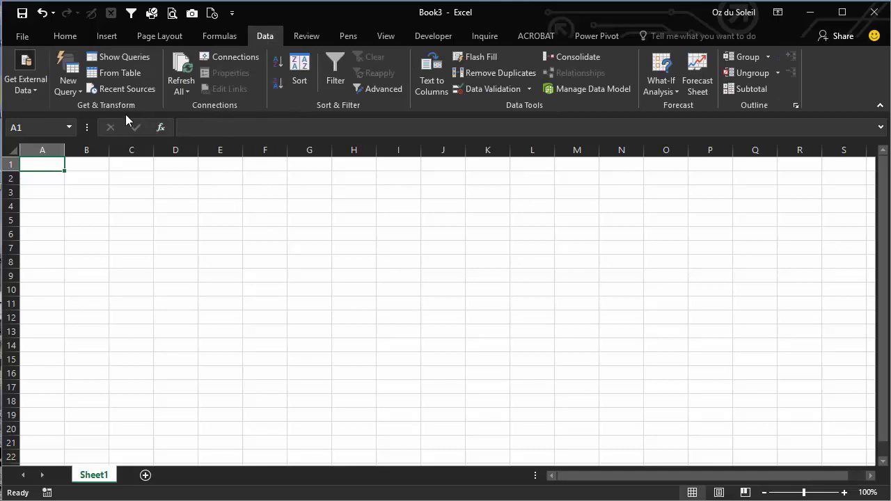
Step: Create a query from the workbook Merge Order Sheet.xlsx on the Desktop, selecting the whole workbook, and open it for editing
{"action": "left_click", "coordinate": [71, 89]}
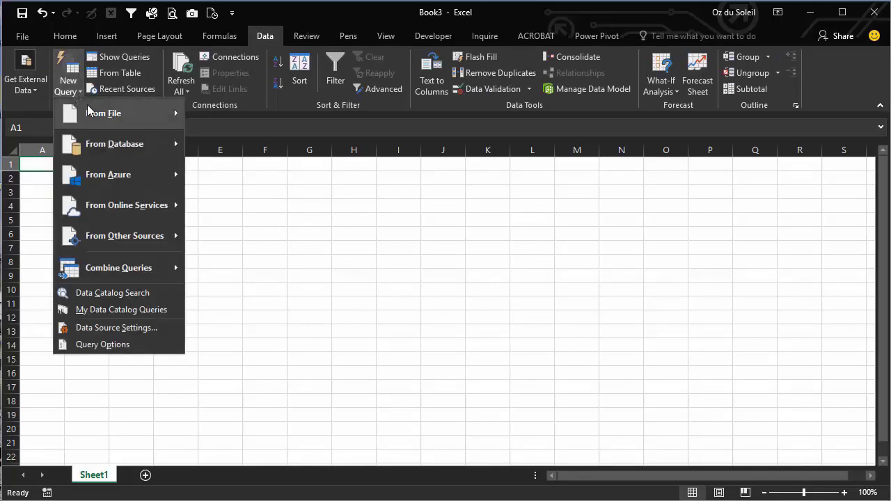
{"action": "mouse_move", "coordinate": [91, 115]}
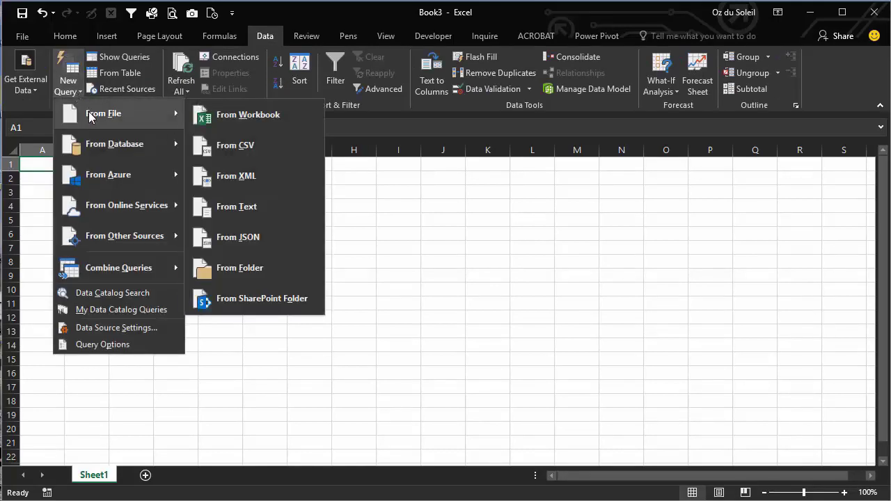
{"action": "left_click", "coordinate": [215, 114]}
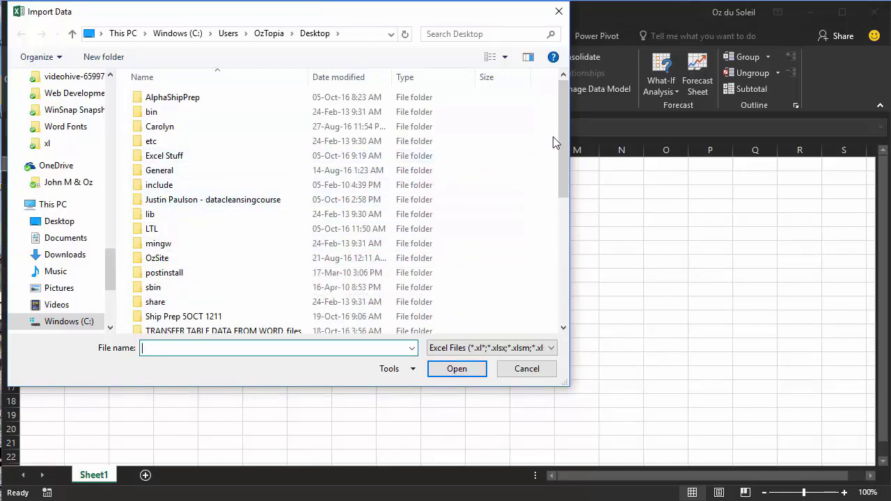
{"action": "left_click_drag", "start_coordinate": [562, 136], "coordinate": [554, 223]}
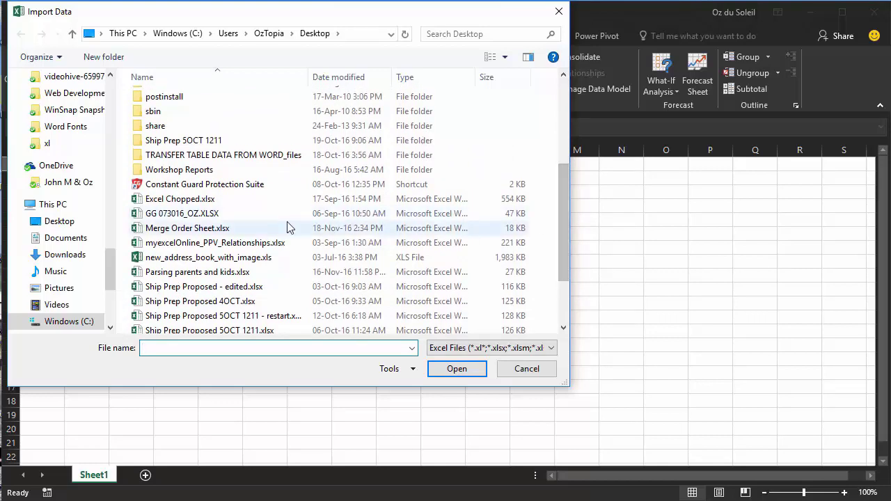
{"action": "double_click", "coordinate": [183, 230]}
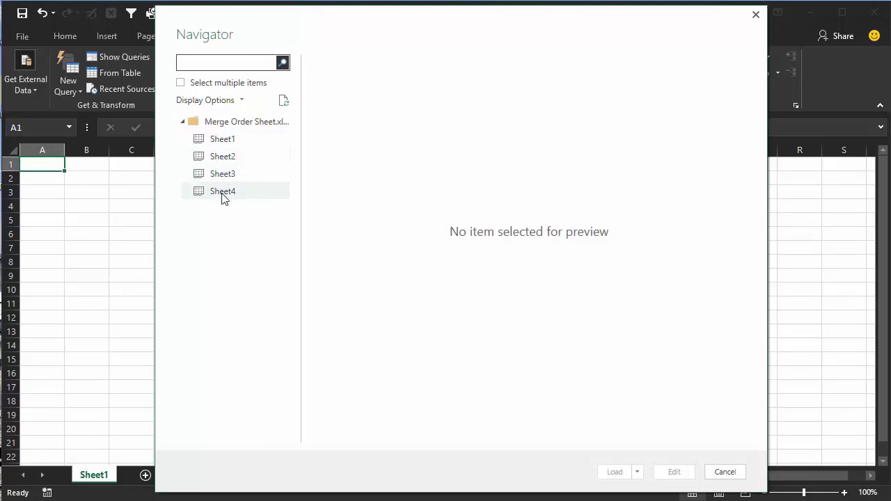
{"action": "left_click", "coordinate": [237, 124]}
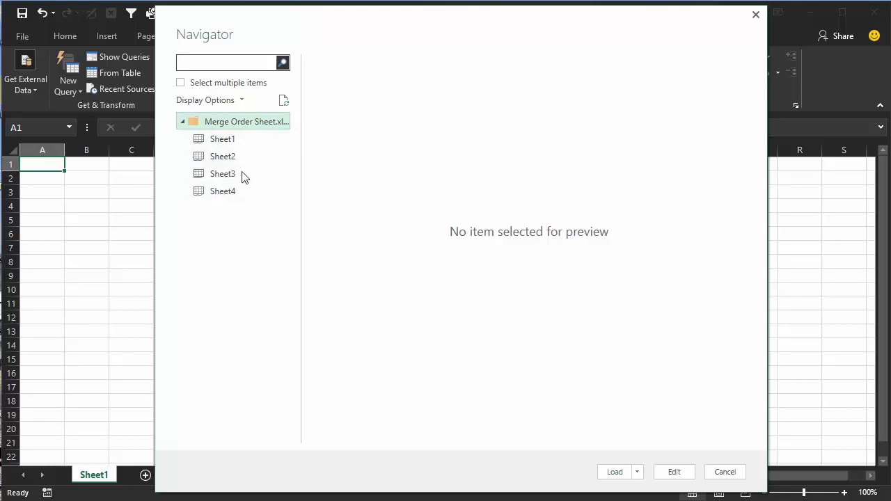
{"action": "left_click", "coordinate": [674, 472]}
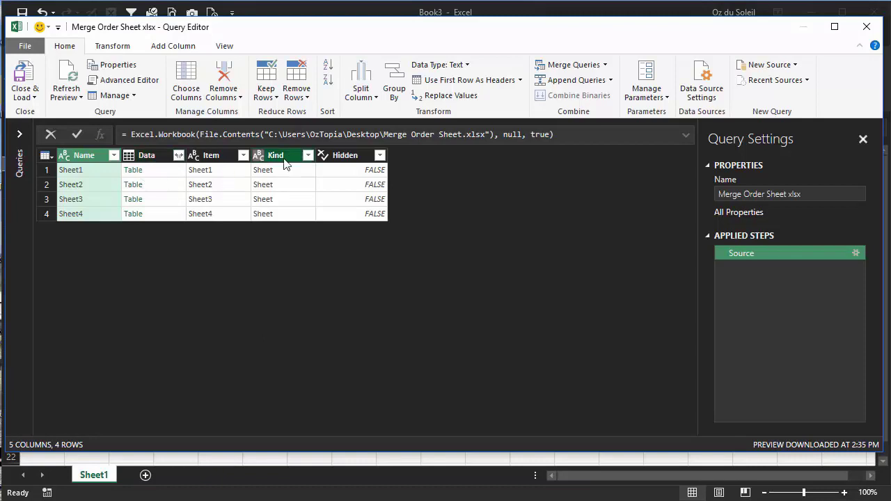
Step: Remove the Hidden, Kind and Item columns from the query
{"action": "right_click", "coordinate": [339, 162]}
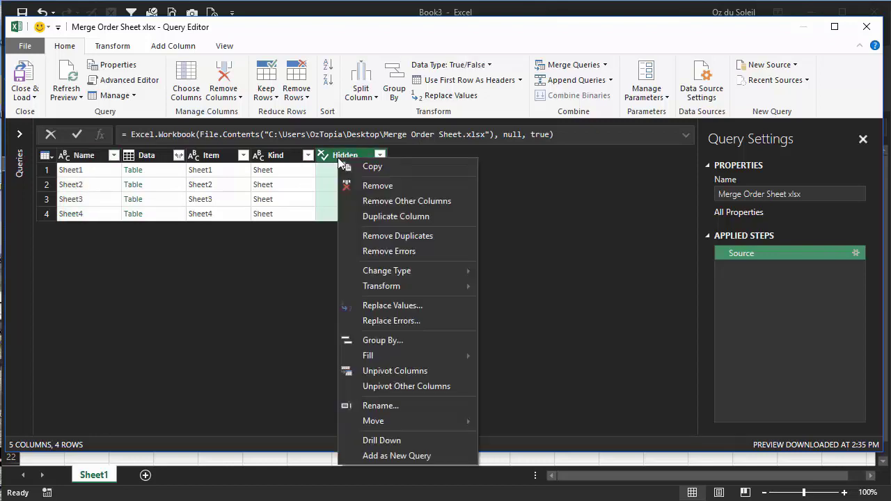
{"action": "left_click", "coordinate": [356, 184]}
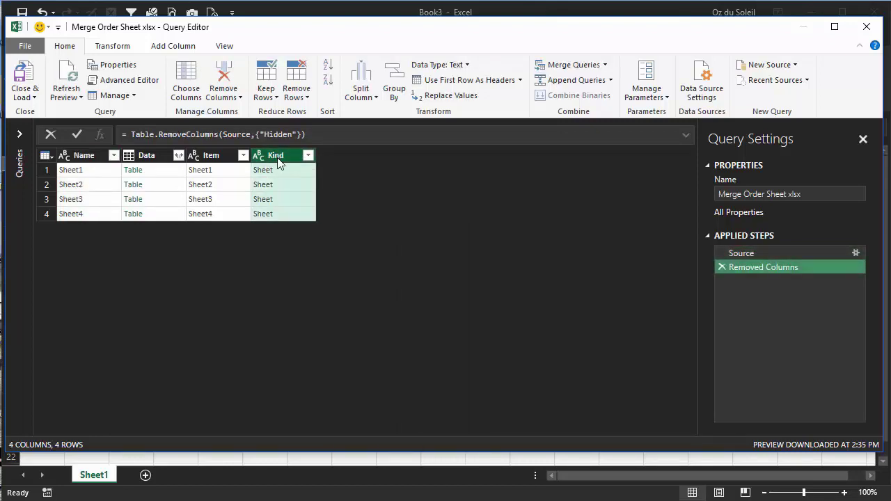
{"action": "right_click", "coordinate": [278, 160]}
{"action": "left_click", "coordinate": [292, 186]}
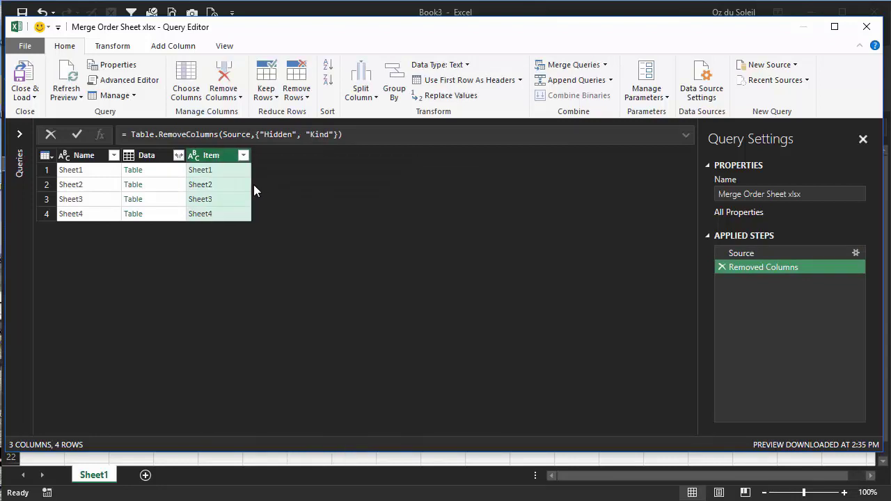
{"action": "right_click", "coordinate": [214, 159]}
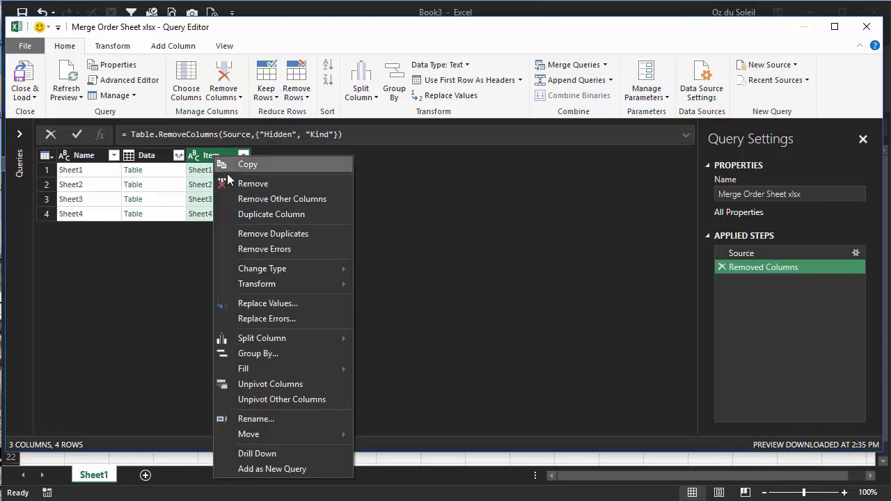
{"action": "left_click", "coordinate": [234, 185]}
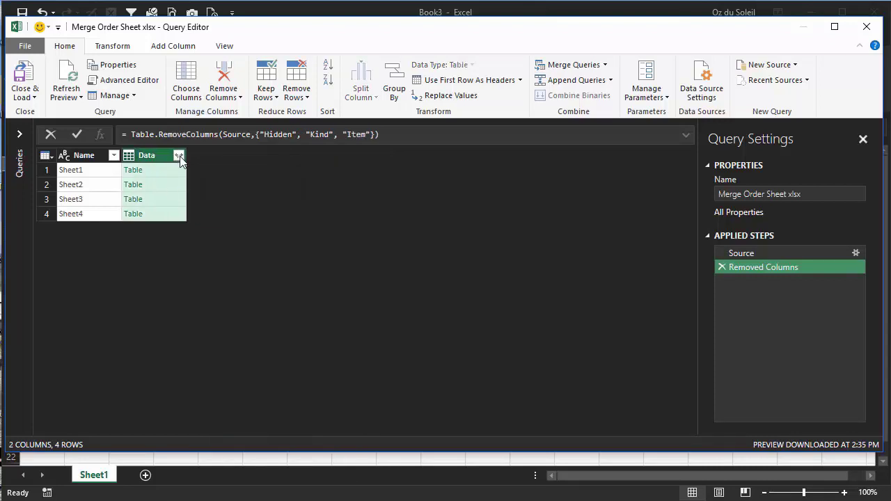
Step: Expand the Data column into all its columns without the original name as prefix, and look through the stacked sheet rows
{"action": "left_click", "coordinate": [179, 155]}
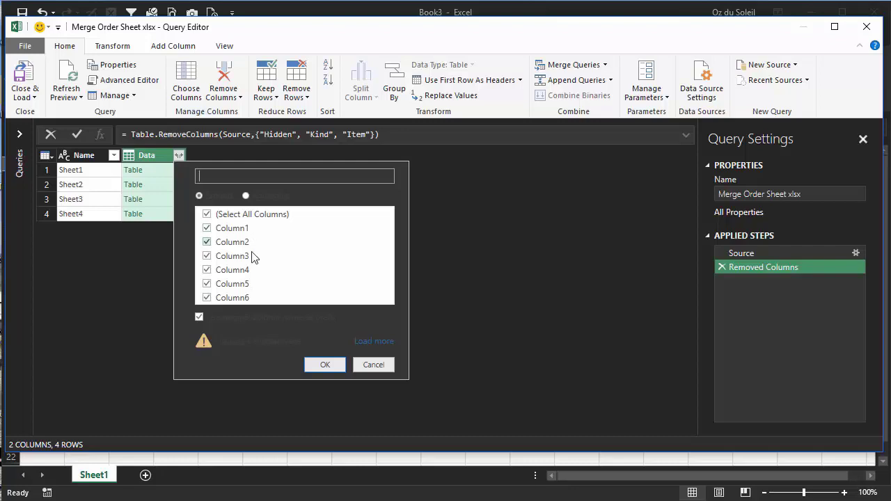
{"action": "left_click", "coordinate": [199, 319]}
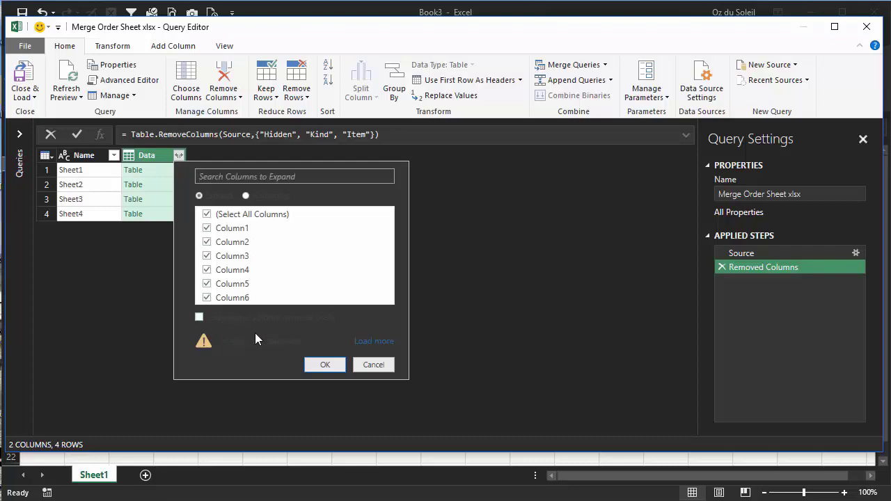
{"action": "left_click", "coordinate": [334, 369]}
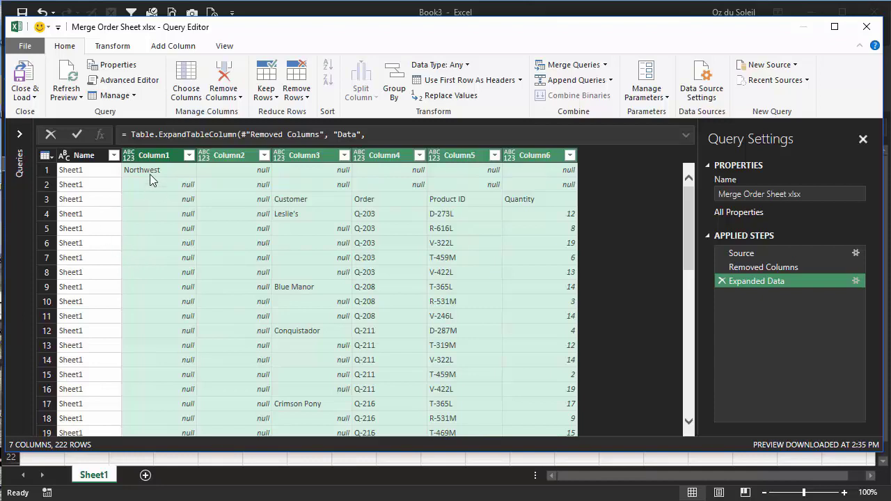
{"action": "scroll", "coordinate": [174, 220], "scroll_direction": "down", "scroll_amount": 10}
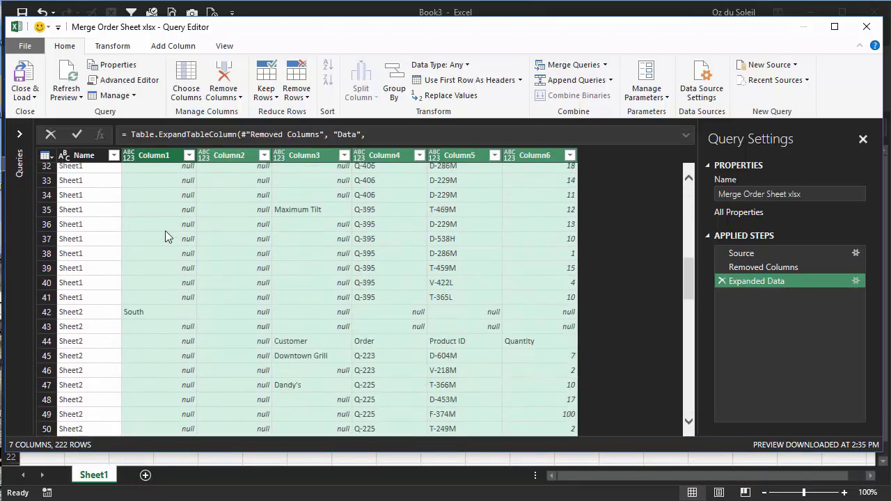
{"action": "scroll", "coordinate": [150, 312], "scroll_direction": "down", "scroll_amount": 11}
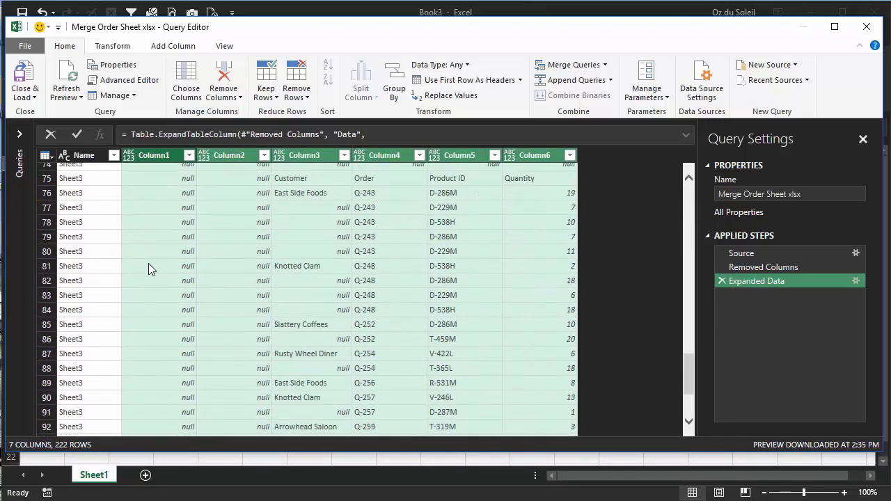
{"action": "scroll", "coordinate": [152, 278], "scroll_direction": "up", "scroll_amount": 20}
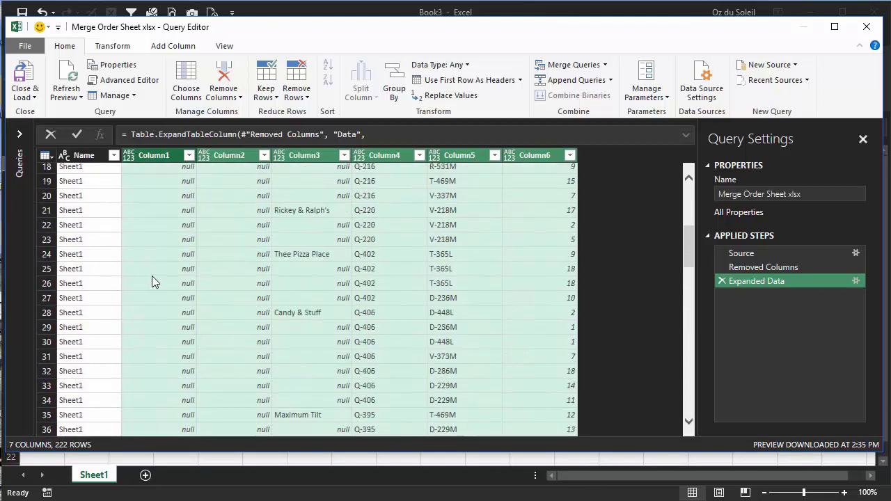
Step: Remove the Name column, check the values in Column2, and remove Column2 as well
{"action": "right_click", "coordinate": [82, 159]}
{"action": "left_click", "coordinate": [112, 185]}
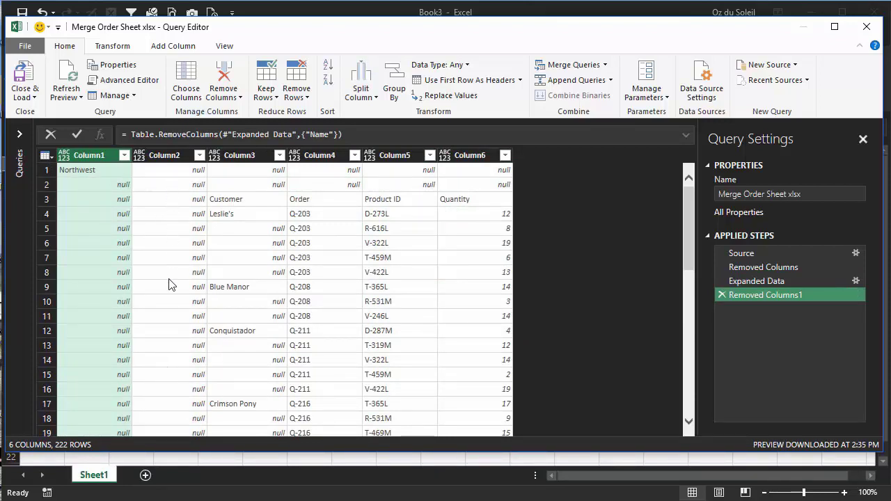
{"action": "left_click", "coordinate": [200, 155]}
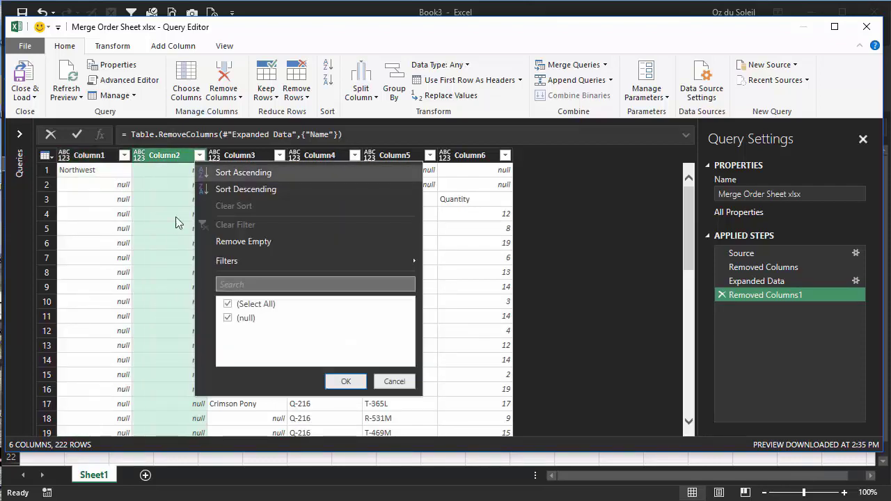
{"action": "left_click", "coordinate": [393, 382]}
{"action": "left_click", "coordinate": [168, 156]}
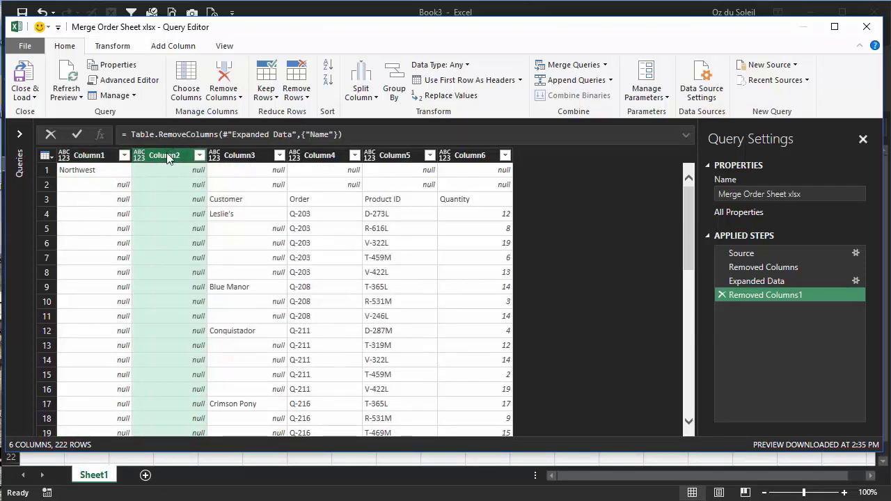
{"action": "right_click", "coordinate": [168, 158]}
{"action": "left_click", "coordinate": [192, 184]}
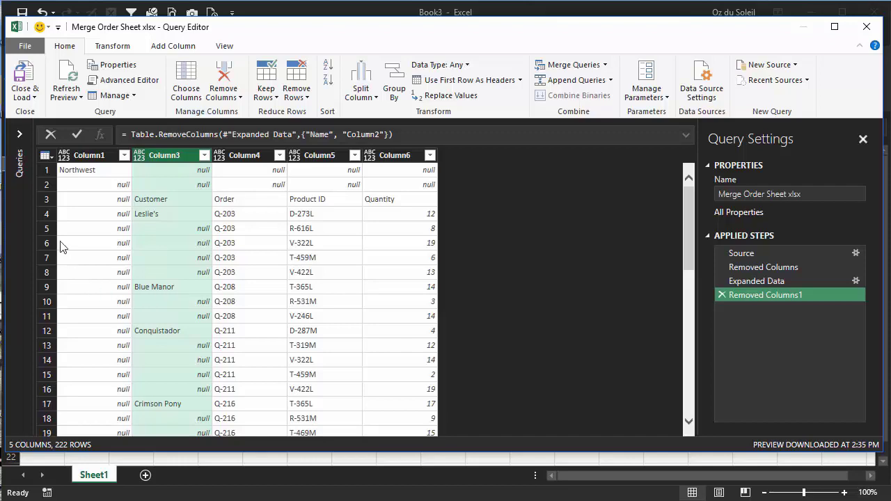
Step: Fill the region names in Column1 down through the empty rows and check them across the regions
{"action": "left_click", "coordinate": [91, 161], "text": "ctrl"}
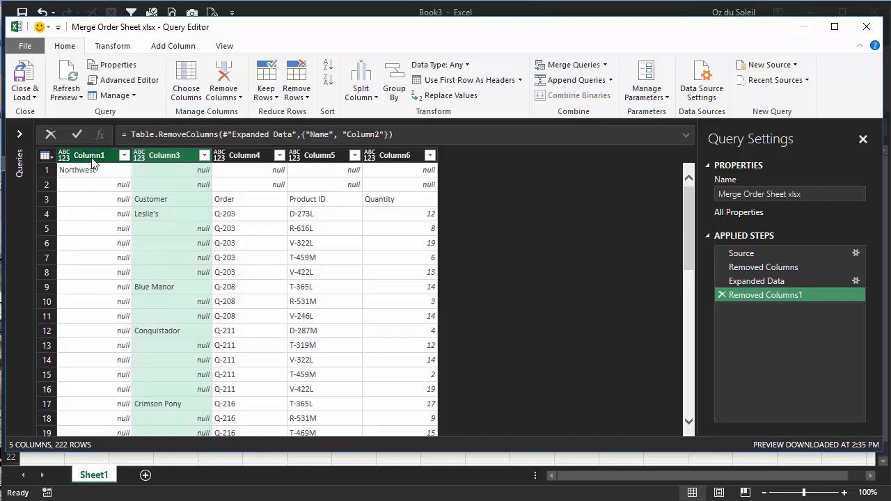
{"action": "right_click", "coordinate": [93, 163]}
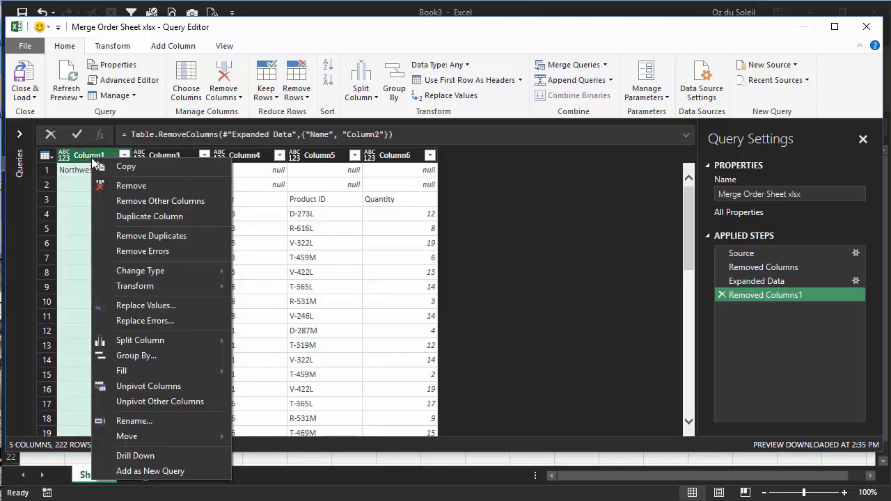
{"action": "mouse_move", "coordinate": [119, 371]}
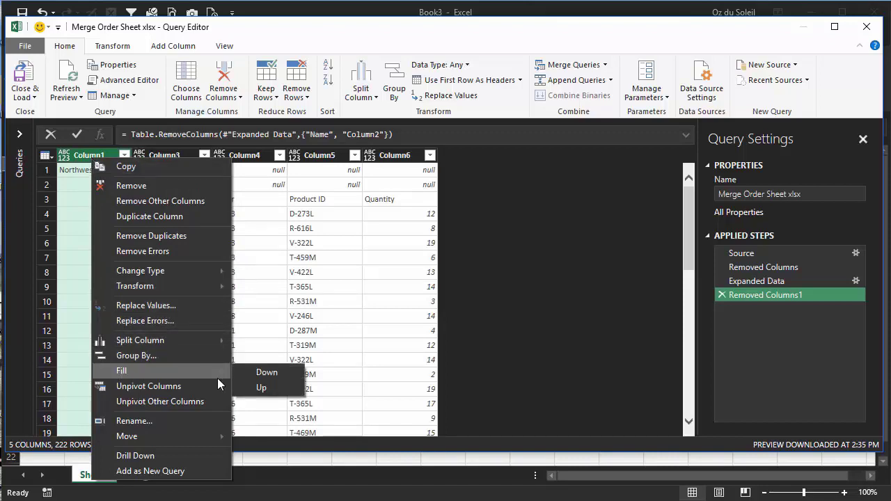
{"action": "left_click", "coordinate": [264, 374]}
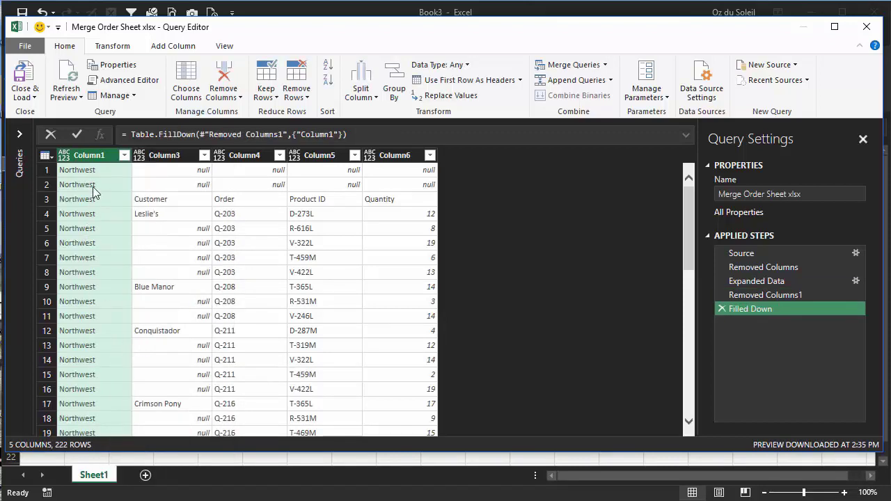
{"action": "scroll", "coordinate": [97, 201], "scroll_direction": "down", "scroll_amount": 11}
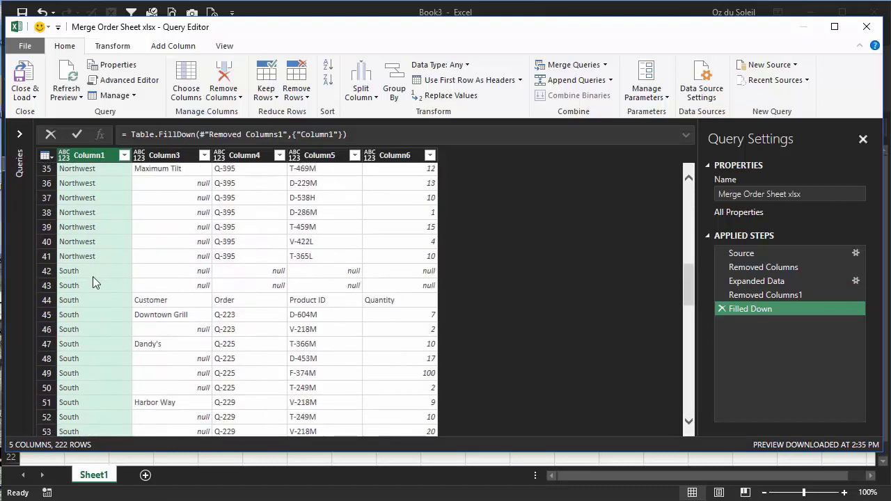
{"action": "scroll", "coordinate": [91, 306], "scroll_direction": "down", "scroll_amount": 12}
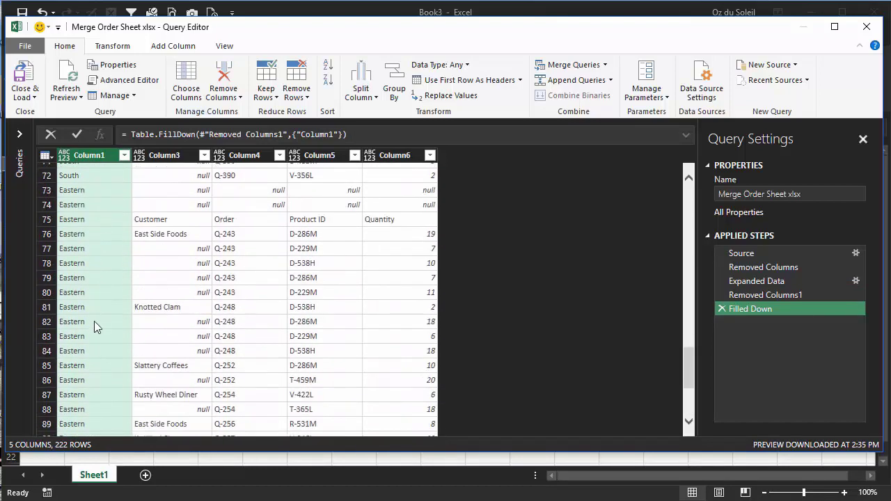
{"action": "scroll", "coordinate": [96, 320], "scroll_direction": "up", "scroll_amount": 5}
{"action": "scroll", "coordinate": [97, 316], "scroll_direction": "up", "scroll_amount": 19}
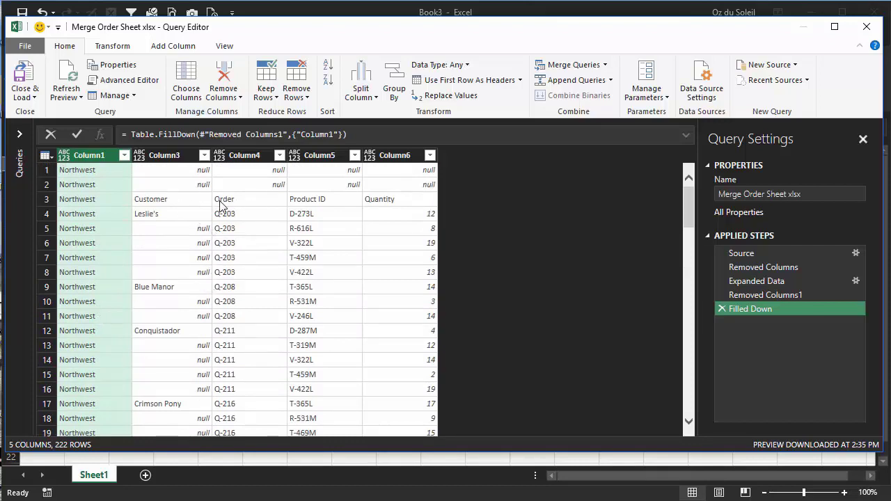
Step: Filter Column3 to exclude the repeated header rows containing Customer
{"action": "scroll", "coordinate": [195, 292], "scroll_direction": "down", "scroll_amount": 9}
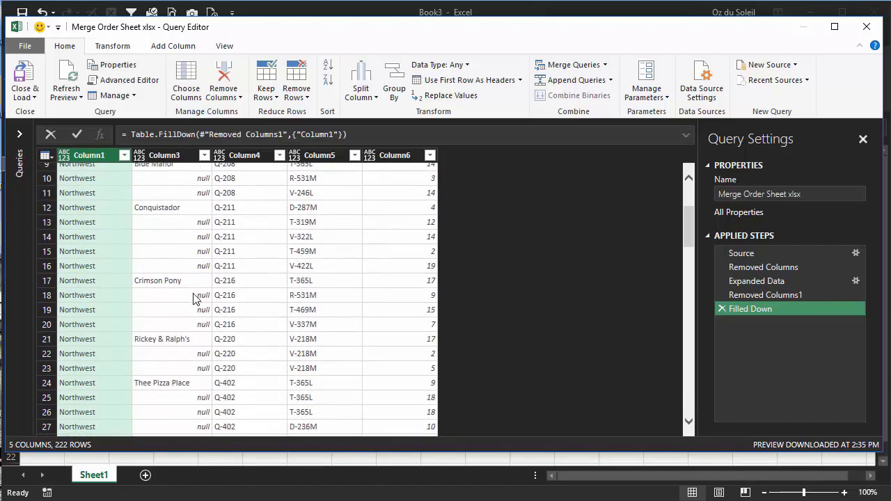
{"action": "scroll", "coordinate": [195, 300], "scroll_direction": "down", "scroll_amount": 2}
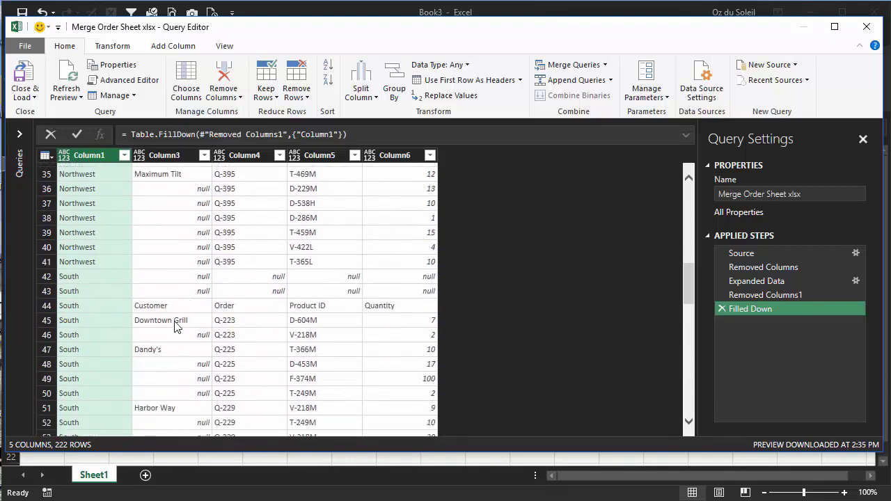
{"action": "scroll", "coordinate": [201, 312], "scroll_direction": "up", "scroll_amount": 11}
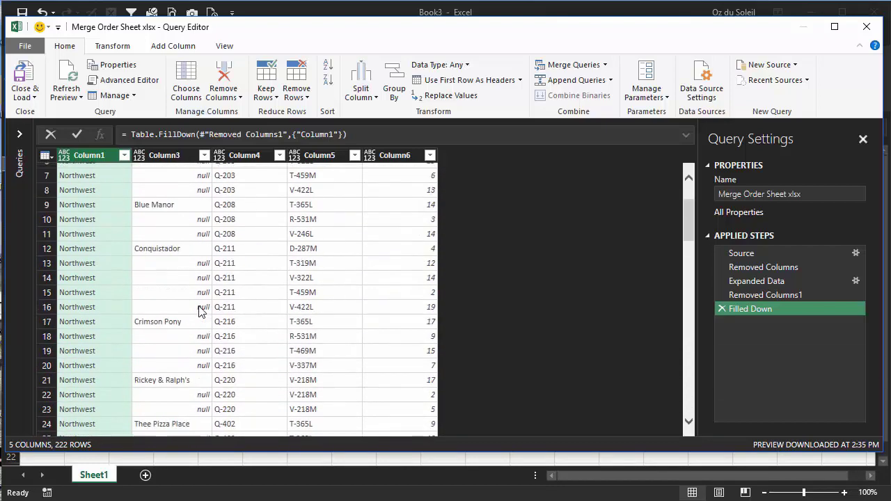
{"action": "left_click", "coordinate": [204, 156]}
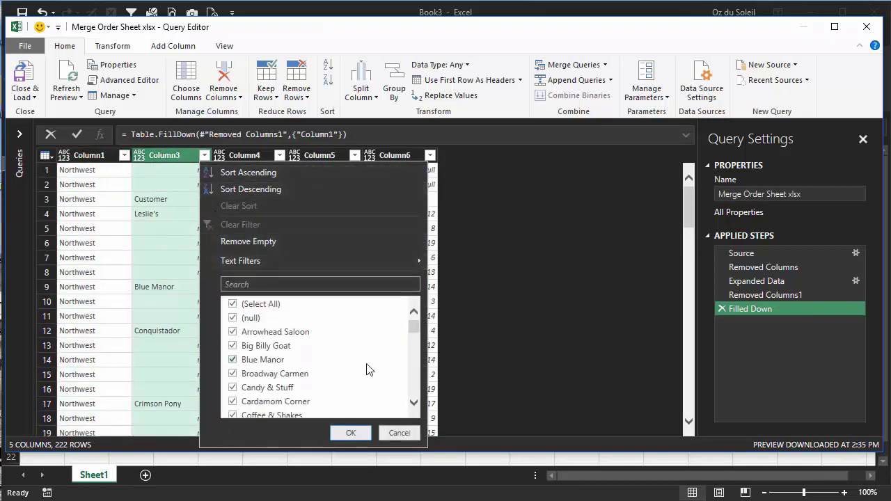
{"action": "scroll", "coordinate": [369, 369], "scroll_direction": "down", "scroll_amount": 1}
{"action": "scroll", "coordinate": [369, 370], "scroll_direction": "up", "scroll_amount": 1}
{"action": "scroll", "coordinate": [368, 369], "scroll_direction": "down", "scroll_amount": 6}
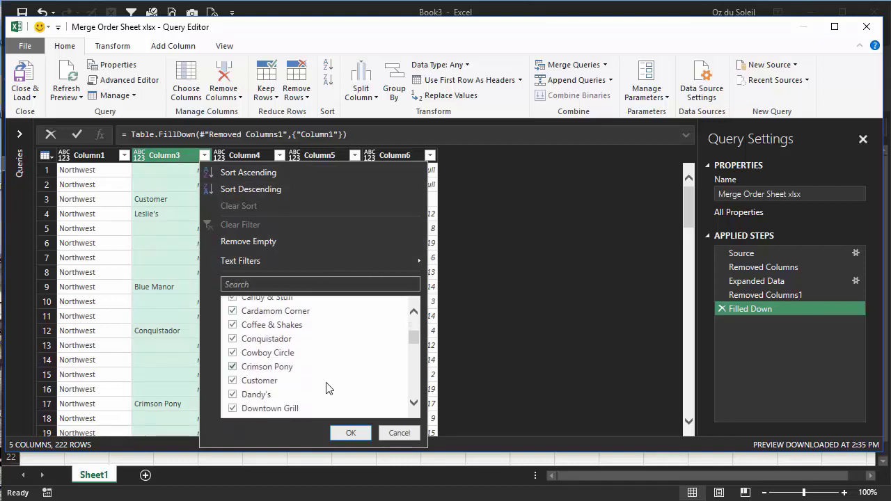
{"action": "left_click", "coordinate": [233, 380]}
{"action": "left_click", "coordinate": [351, 433]}
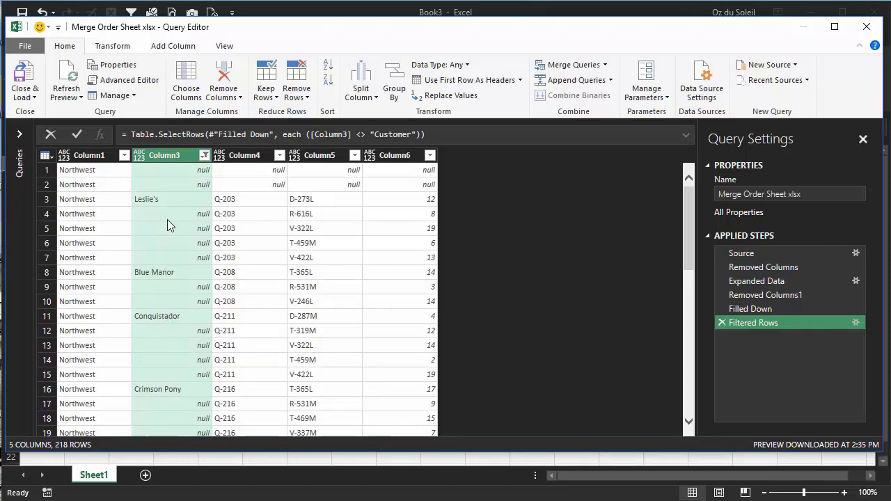
Step: Fill the customer names in Column3 down through the empty rows and check them across the regions
{"action": "right_click", "coordinate": [172, 161]}
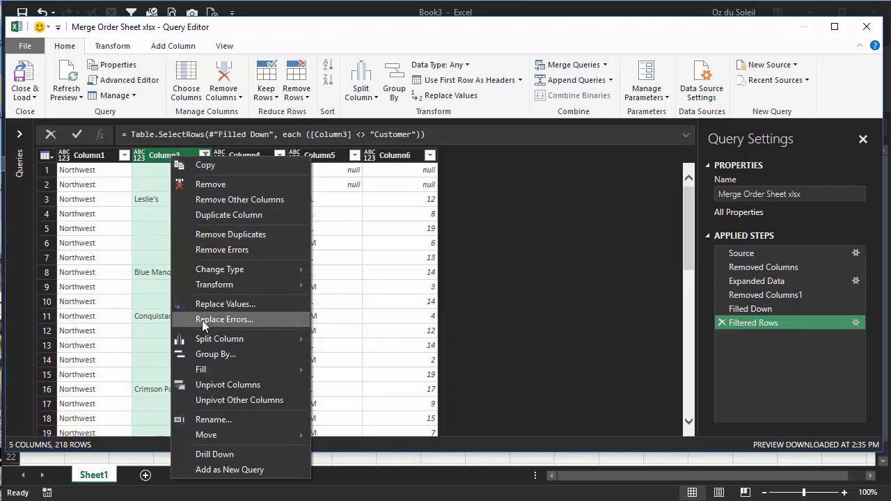
{"action": "mouse_move", "coordinate": [229, 370]}
{"action": "left_click", "coordinate": [349, 371]}
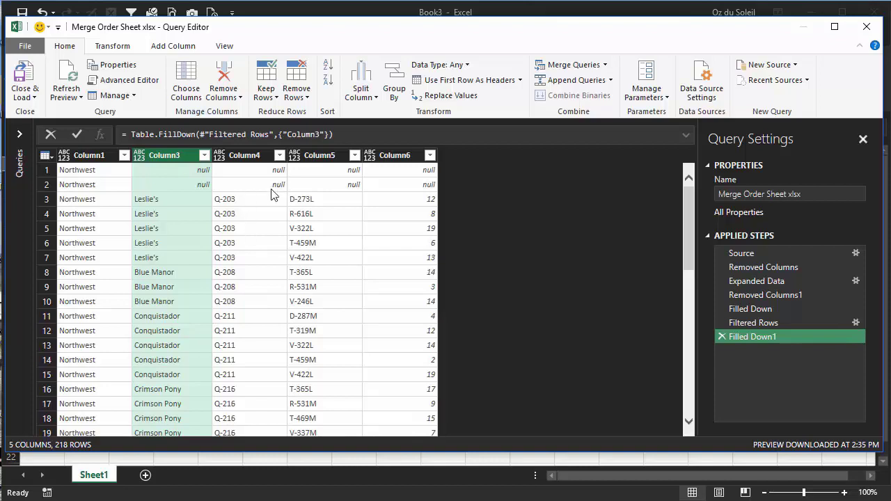
{"action": "scroll", "coordinate": [258, 269], "scroll_direction": "down", "scroll_amount": 10}
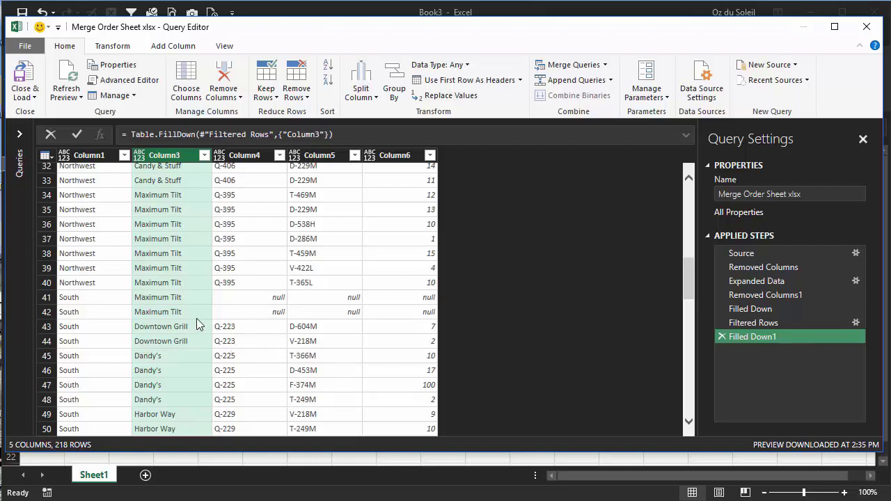
Step: Filter Column4 to exclude the rows with null values
{"action": "left_click", "coordinate": [281, 159]}
{"action": "left_click", "coordinate": [279, 156]}
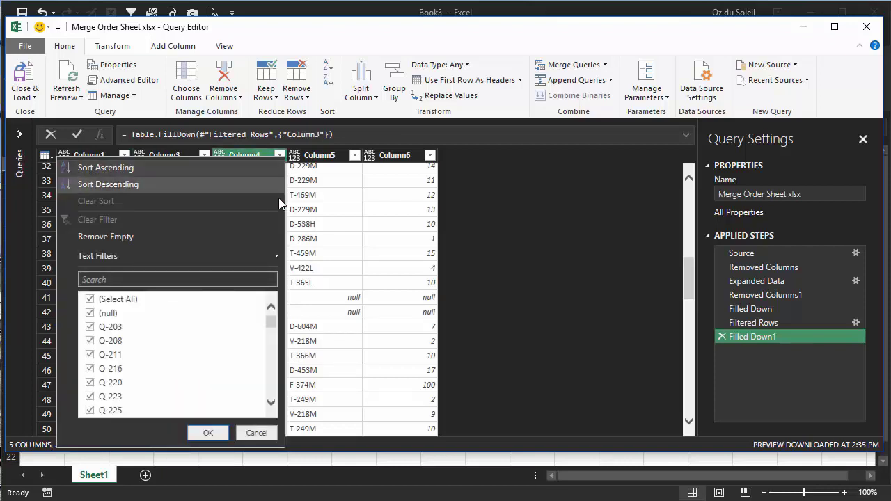
{"action": "left_click", "coordinate": [91, 315]}
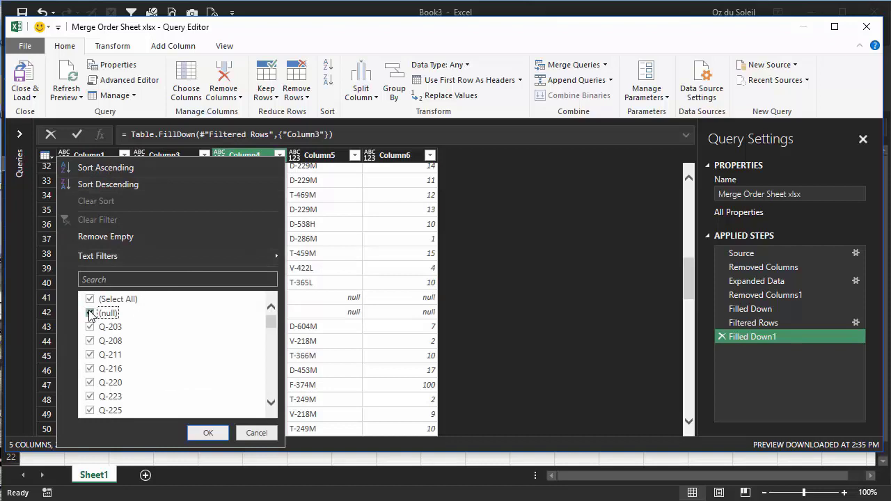
{"action": "left_click", "coordinate": [209, 434]}
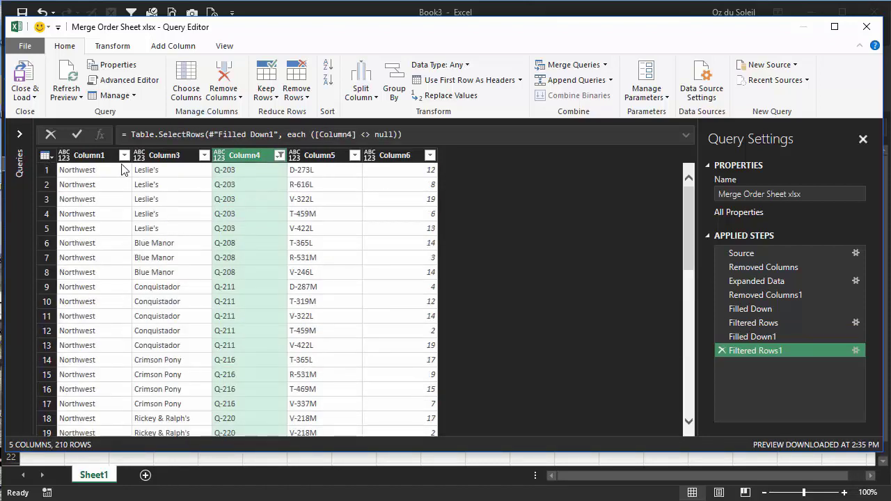
Step: Close the query editor and load the cleaned order data into a table on a new worksheet
{"action": "left_click", "coordinate": [30, 78]}
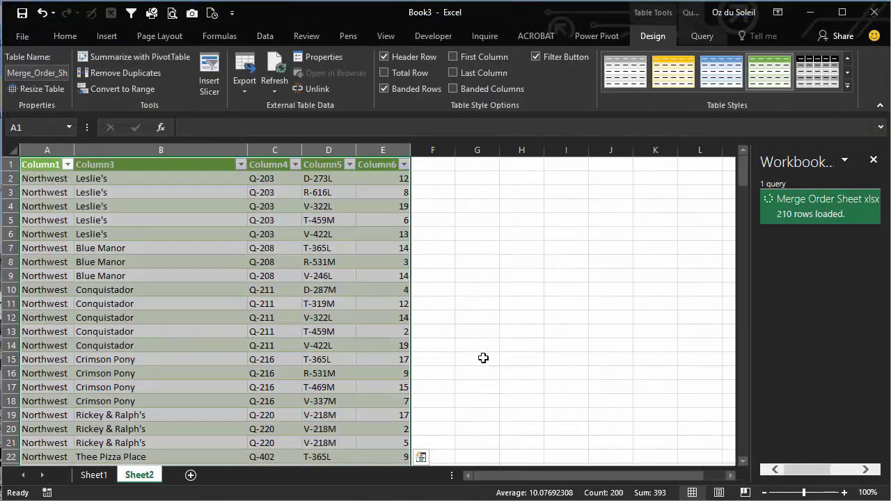
{"action": "left_click", "coordinate": [329, 341]}
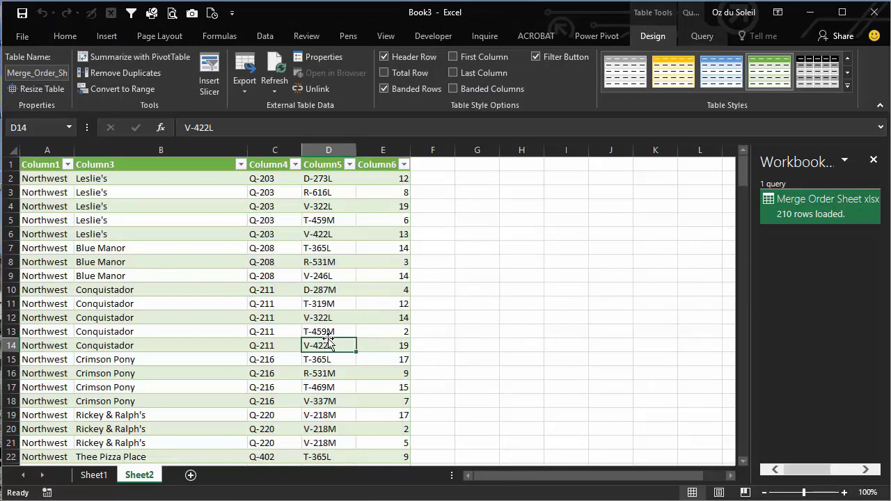
{"action": "left_click", "coordinate": [280, 301]}
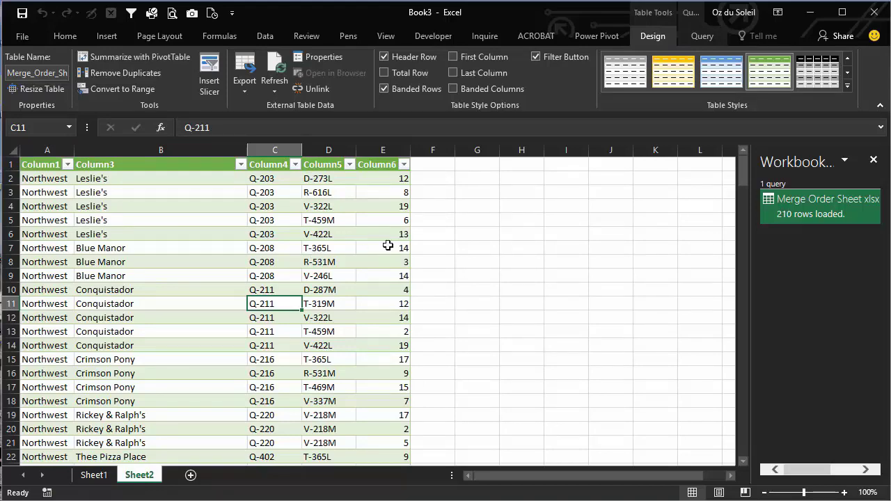
Step: Reopen the Merge Order Sheet xlsx query for editing and rename Column1 as Region
{"action": "mouse_move", "coordinate": [800, 212]}
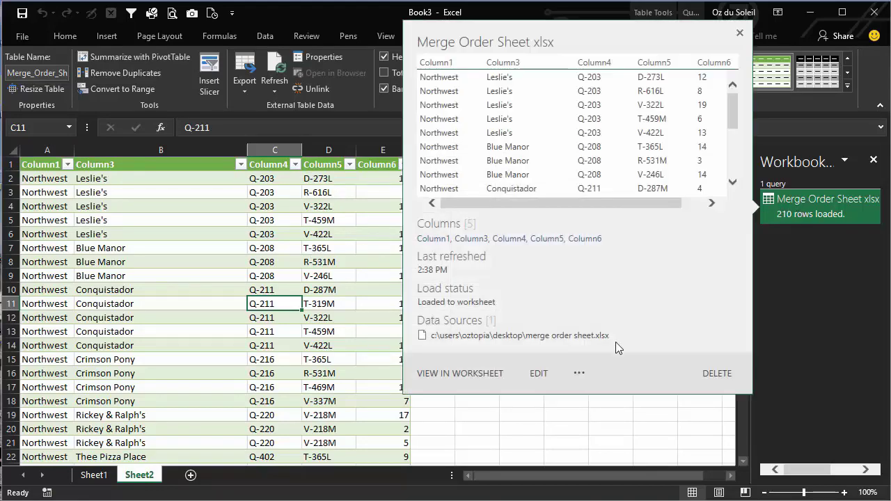
{"action": "left_click", "coordinate": [542, 375]}
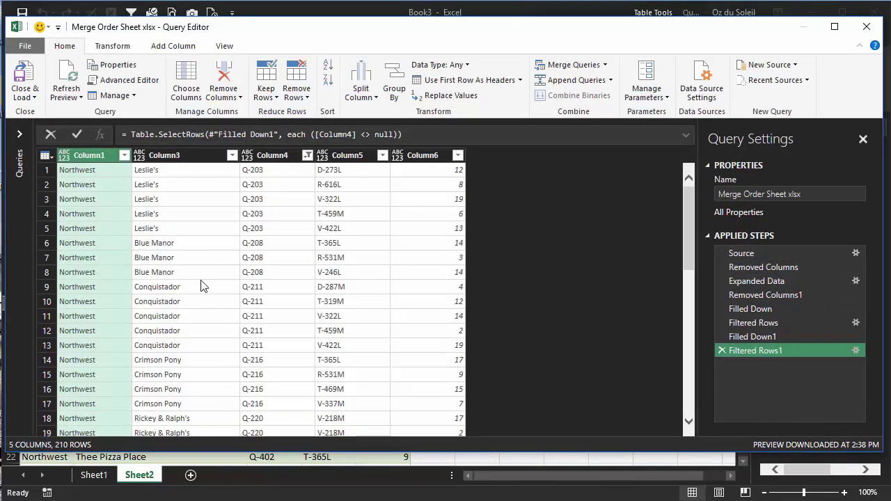
{"action": "double_click", "coordinate": [84, 157]}
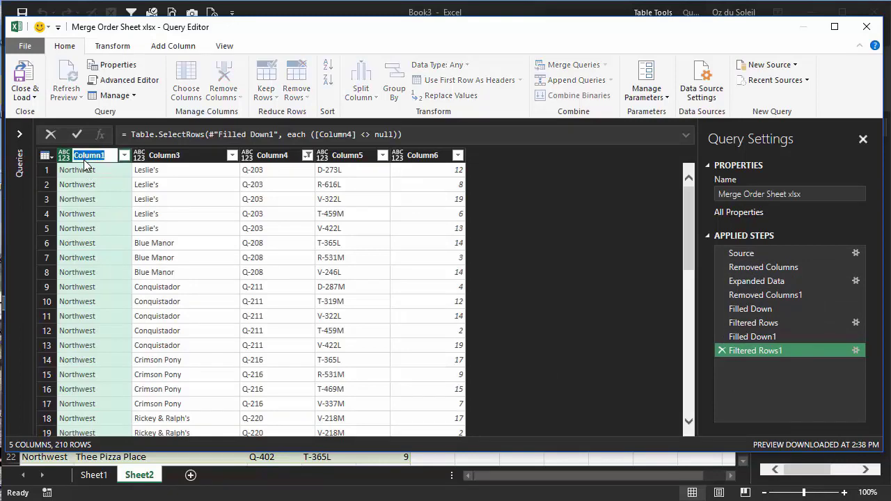
{"action": "type", "text": "Regio"}
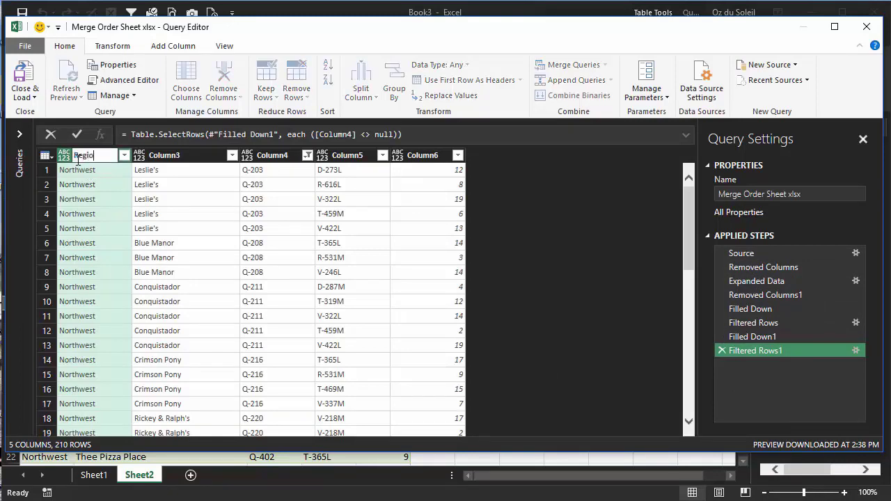
{"action": "type", "text": "n"}
Step: Rename Column3 as Customer and Column4 as Order
{"action": "left_click", "coordinate": [177, 157]}
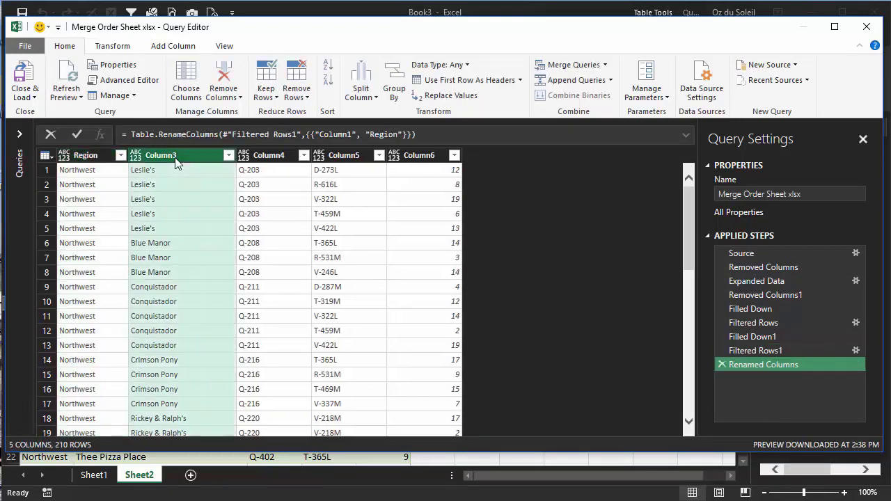
{"action": "double_click", "coordinate": [175, 157]}
{"action": "type", "text": "Customer"}
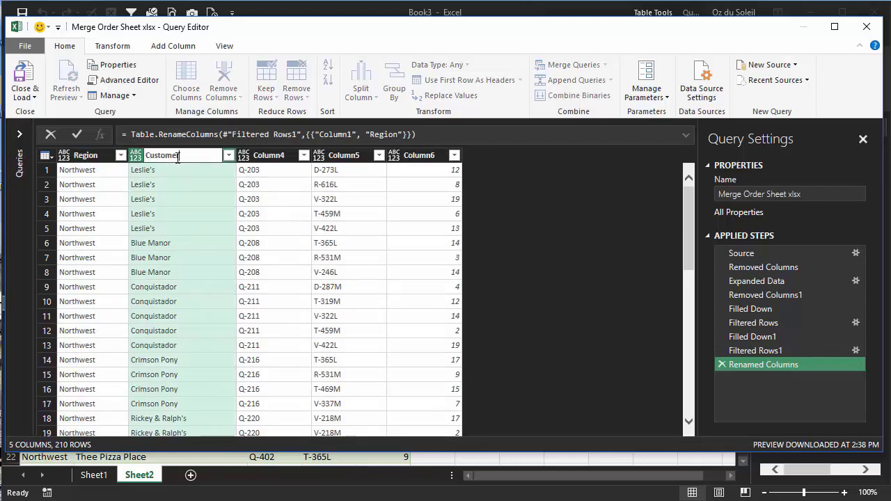
{"action": "key", "text": "Return"}
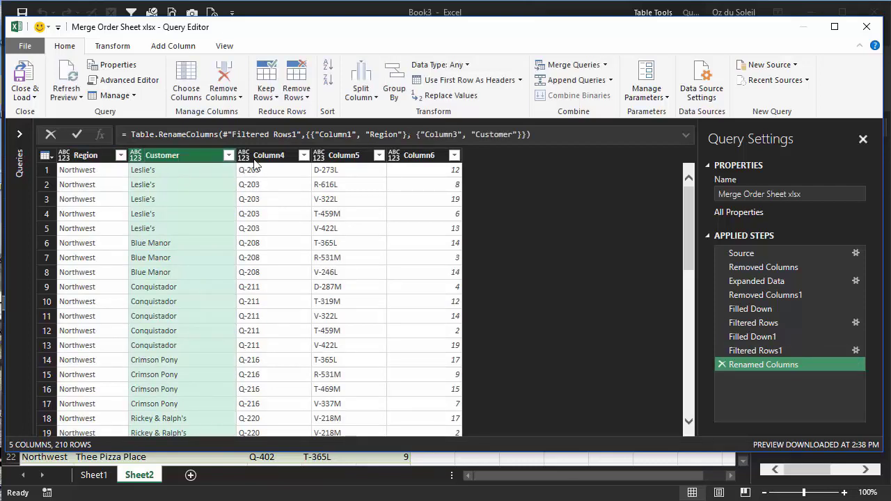
{"action": "left_click", "coordinate": [258, 157]}
{"action": "double_click", "coordinate": [258, 159]}
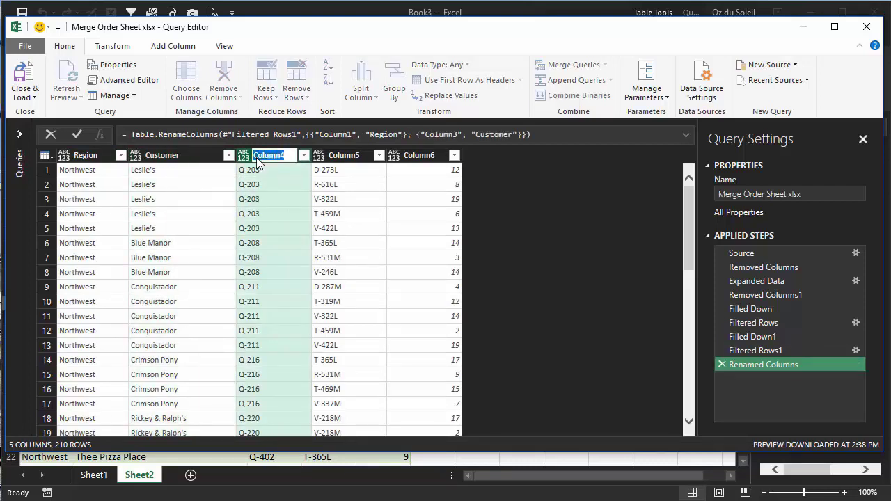
{"action": "type", "text": "Order"}
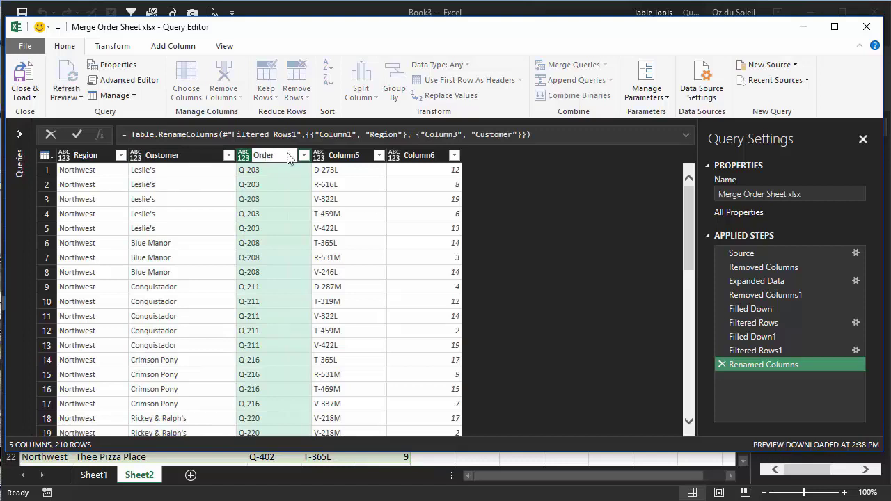
{"action": "key", "text": "Return"}
Step: Rename Column5 as Product ID and Column6 as Quantity
{"action": "double_click", "coordinate": [340, 159]}
{"action": "type", "text": "P"}
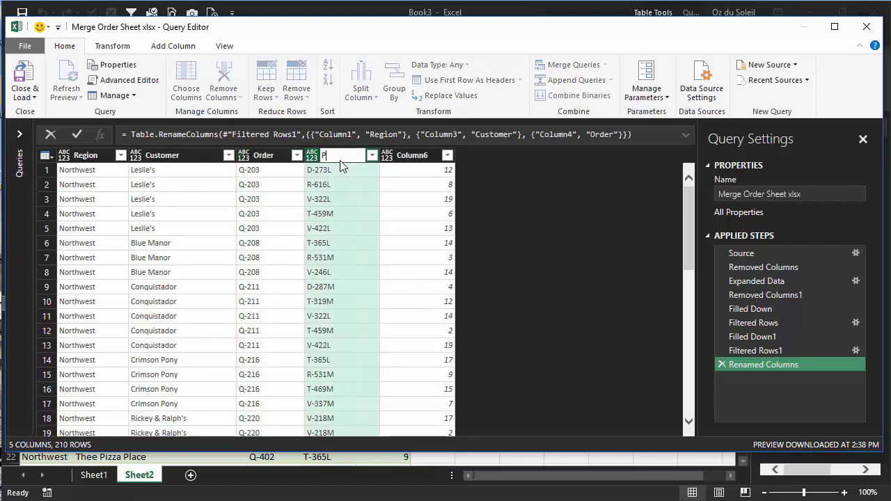
{"action": "type", "text": "roduct ID"}
{"action": "key", "text": "Return"}
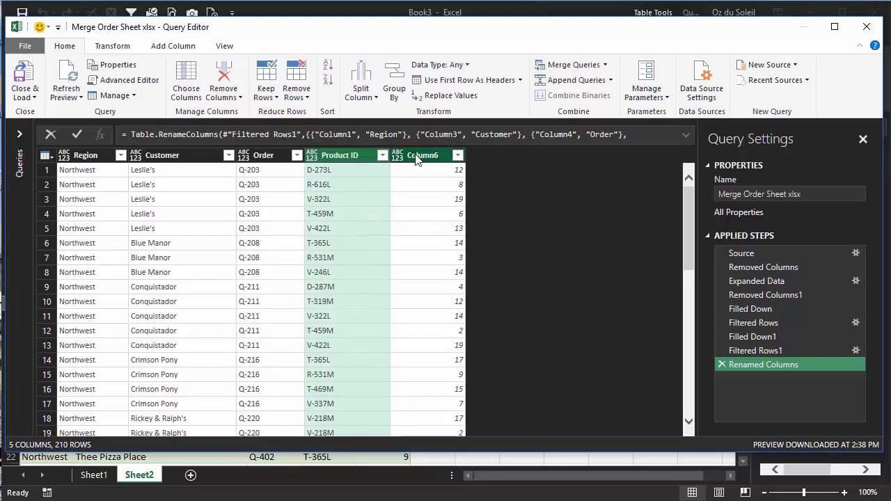
{"action": "double_click", "coordinate": [417, 157]}
{"action": "type", "text": "Quantity"}
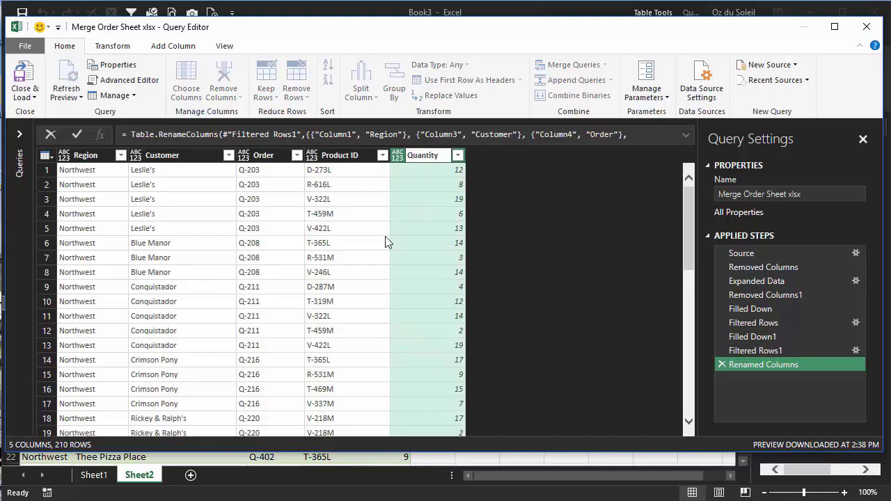
{"action": "key", "text": "Return"}
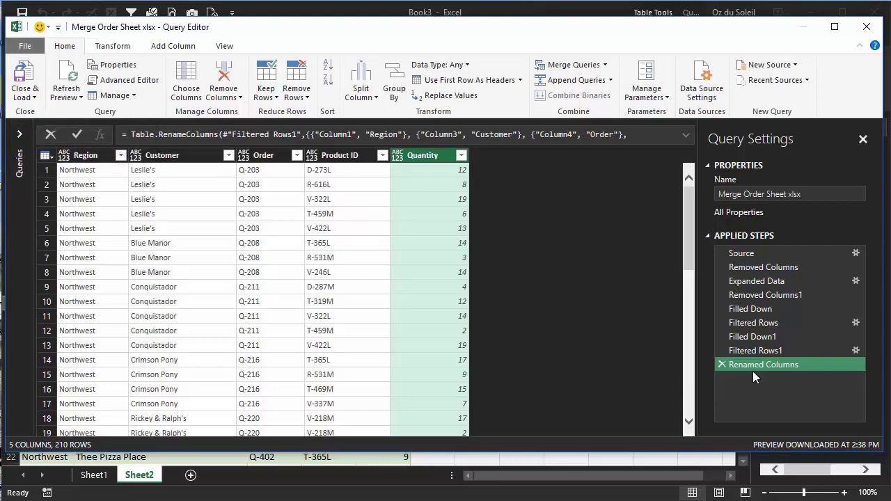
Step: Load the query with the renamed columns back to the worksheet and look through the table's rows
{"action": "left_click", "coordinate": [25, 76]}
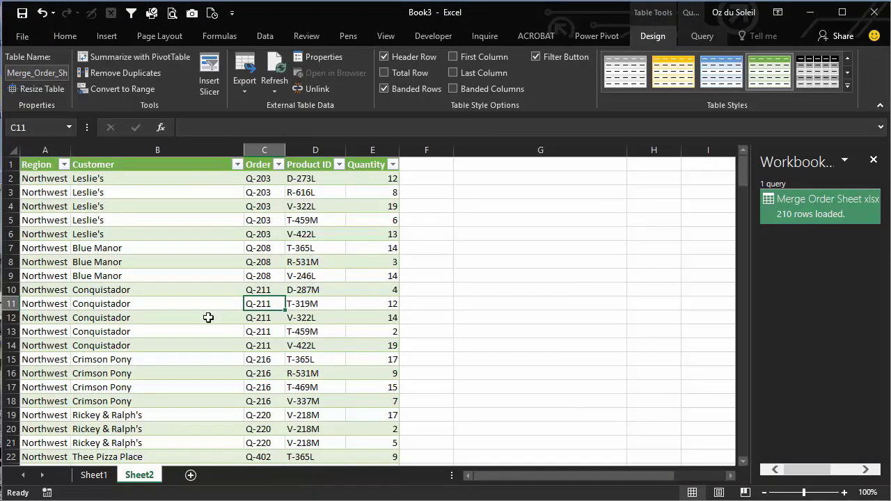
{"action": "scroll", "coordinate": [209, 318], "scroll_direction": "down", "scroll_amount": 17}
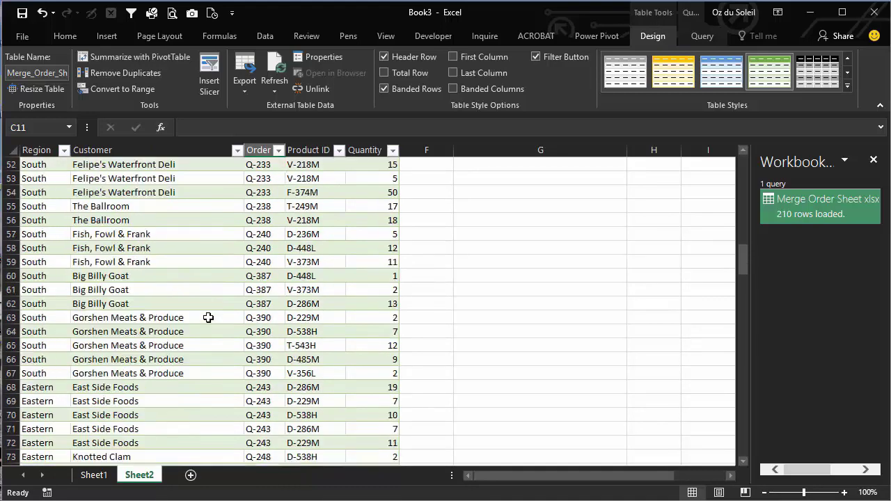
{"action": "scroll", "coordinate": [209, 317], "scroll_direction": "up", "scroll_amount": 17}
Step: Create a PivotTable from the Merge_Order_Sheet_xlsx table on a new worksheet
{"action": "left_click", "coordinate": [156, 240]}
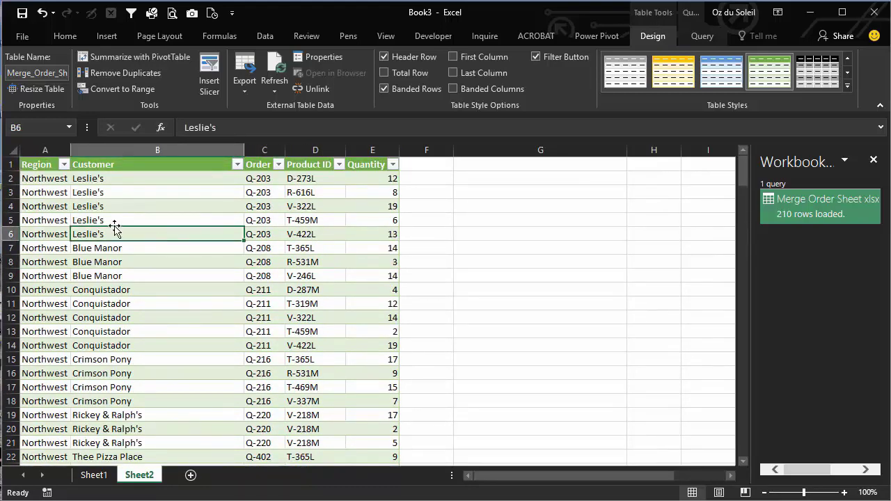
{"action": "left_click", "coordinate": [108, 41]}
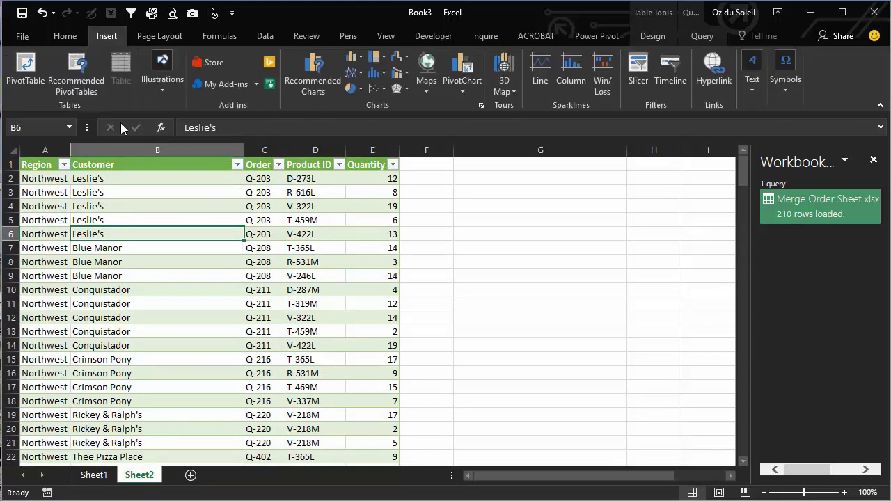
{"action": "left_click", "coordinate": [25, 69]}
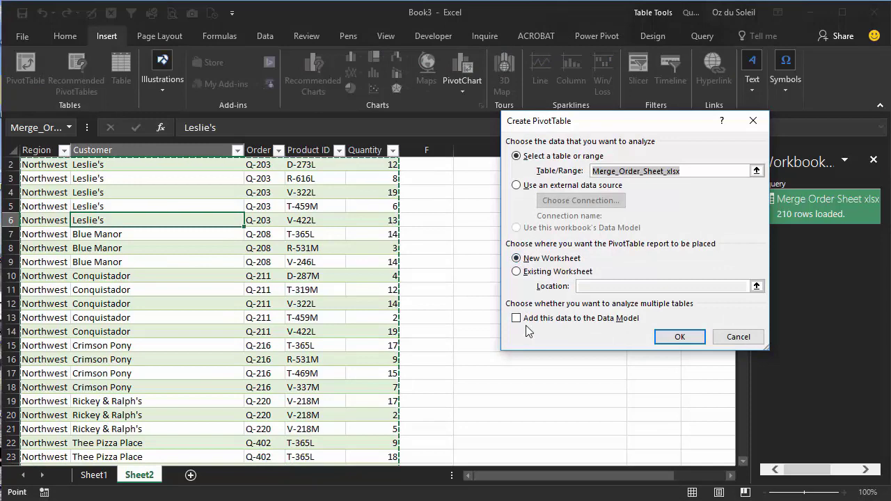
{"action": "left_click", "coordinate": [679, 337]}
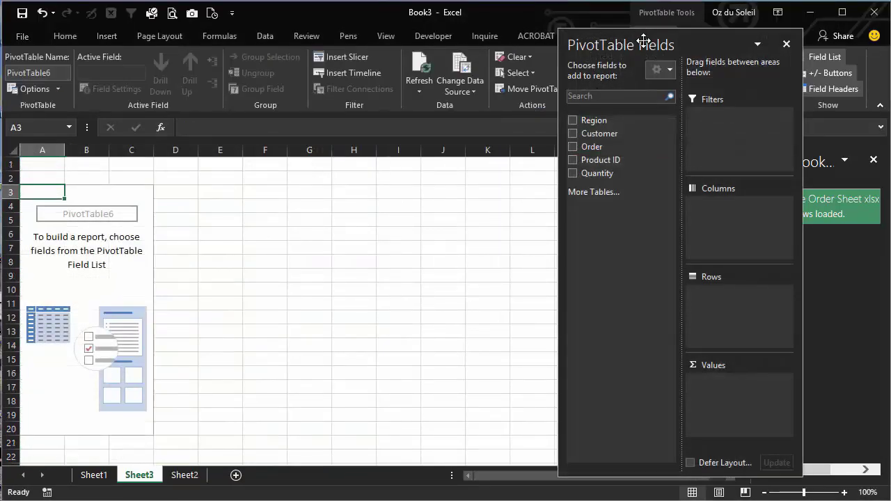
Step: Lay out the PivotTable with Region as columns, Product ID as rows and the sum of Quantity as values
{"action": "left_click_drag", "start_coordinate": [643, 34], "coordinate": [649, 27]}
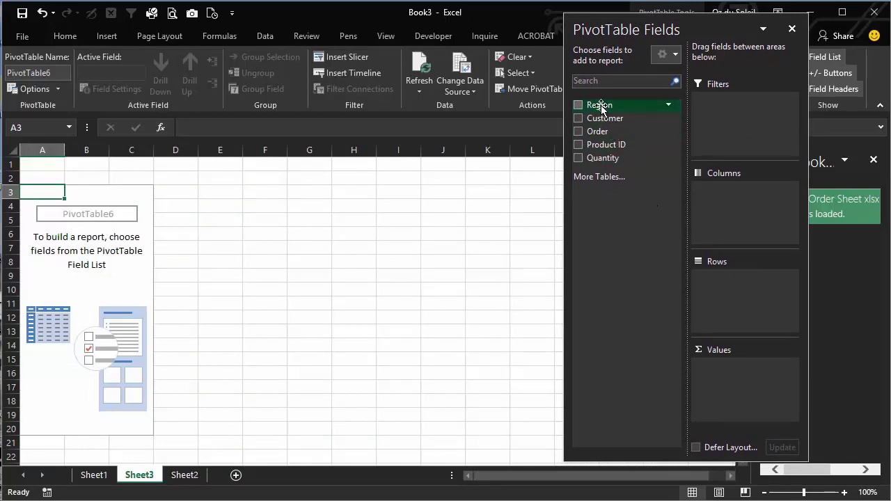
{"action": "left_click_drag", "start_coordinate": [602, 106], "coordinate": [738, 209]}
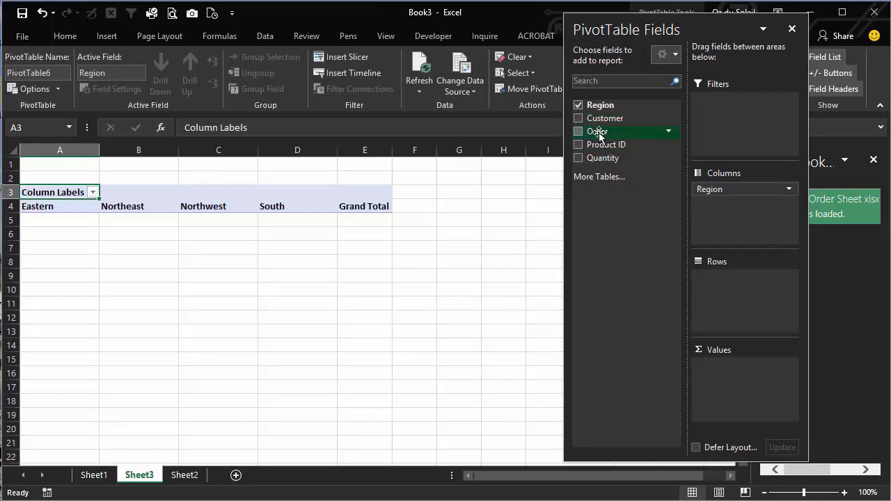
{"action": "left_click_drag", "start_coordinate": [597, 147], "coordinate": [713, 264]}
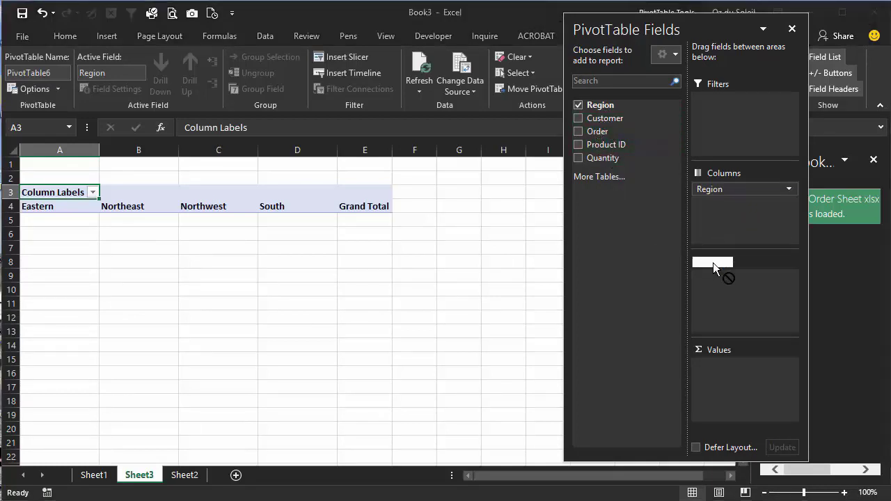
{"action": "left_click_drag", "start_coordinate": [738, 294], "coordinate": [738, 294]}
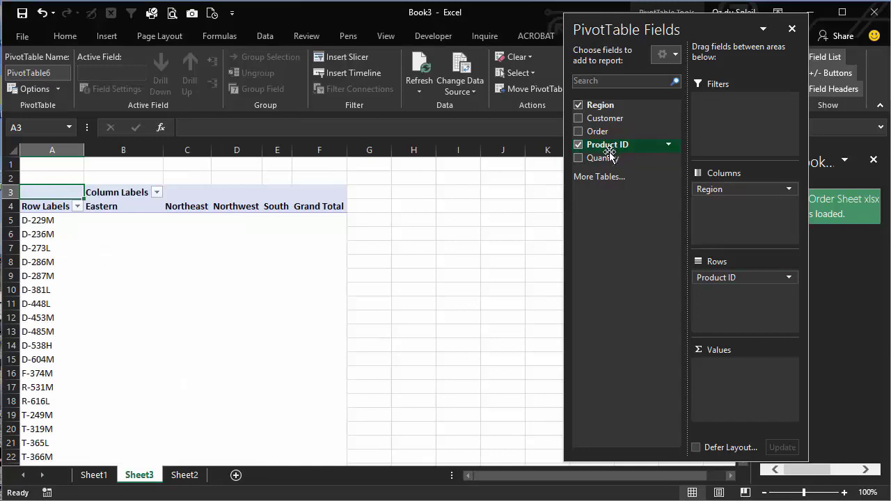
{"action": "left_click_drag", "start_coordinate": [605, 160], "coordinate": [722, 374]}
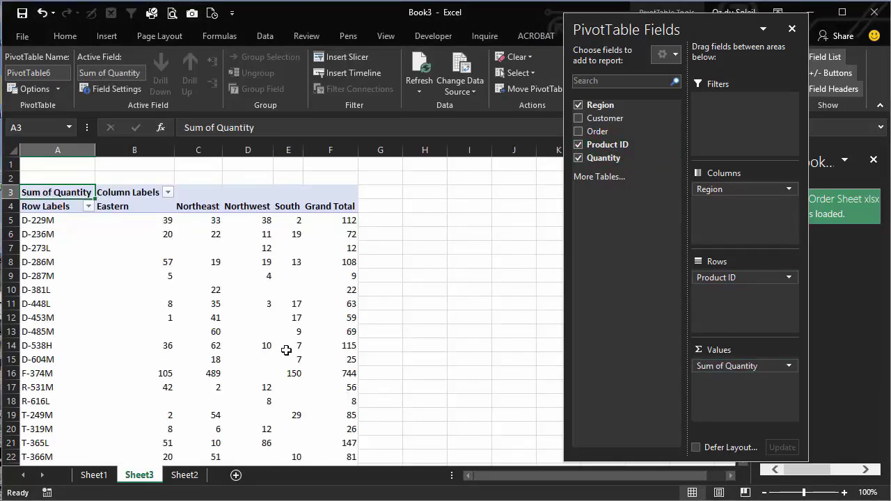
Step: Add Customer below Product ID in the PivotTable rows and look through the customer breakdown
{"action": "mouse_move", "coordinate": [191, 332]}
{"action": "left_click_drag", "start_coordinate": [597, 118], "coordinate": [721, 303]}
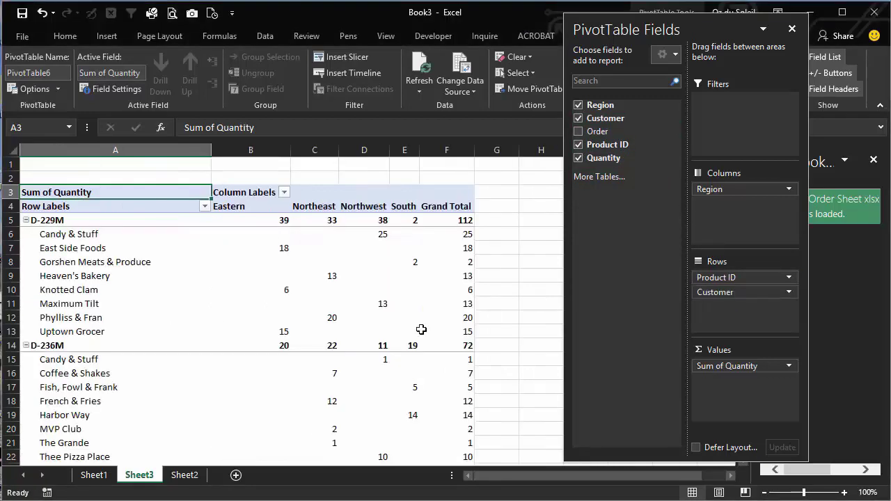
{"action": "scroll", "coordinate": [345, 367], "scroll_direction": "down", "scroll_amount": 4}
{"action": "scroll", "coordinate": [345, 367], "scroll_direction": "down", "scroll_amount": 1}
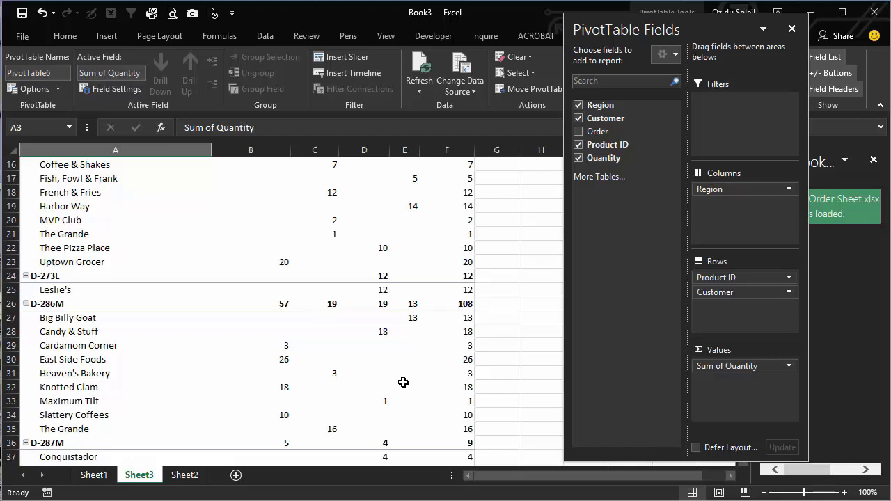
Step: Replace Product ID and Customer in the PivotTable rows with the Order field
{"action": "scroll", "coordinate": [404, 383], "scroll_direction": "down", "scroll_amount": 4}
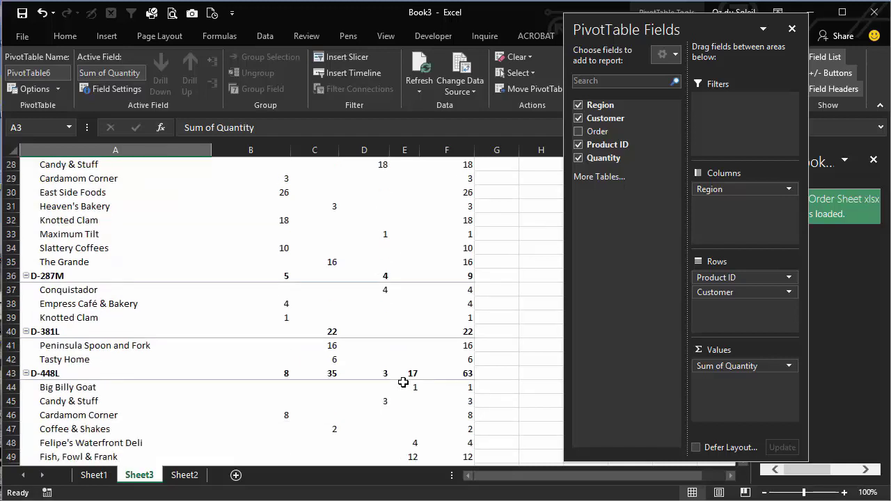
{"action": "scroll", "coordinate": [403, 382], "scroll_direction": "up", "scroll_amount": 9}
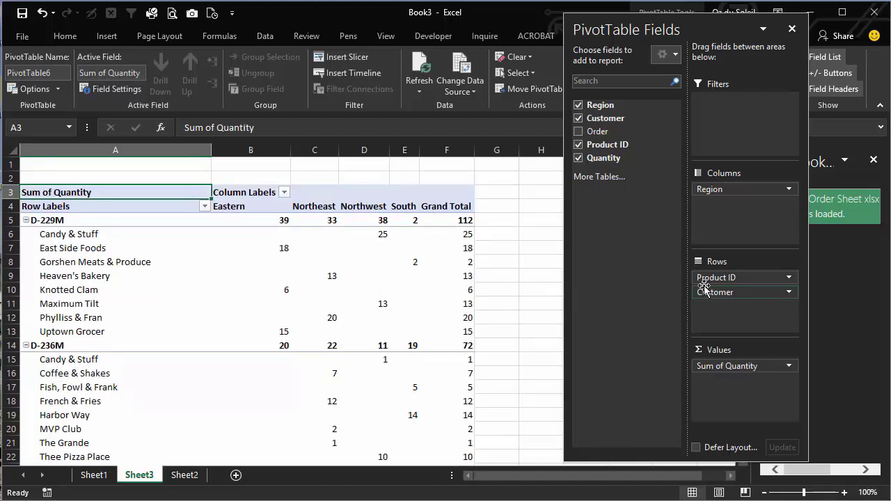
{"action": "left_click_drag", "start_coordinate": [718, 293], "coordinate": [622, 297]}
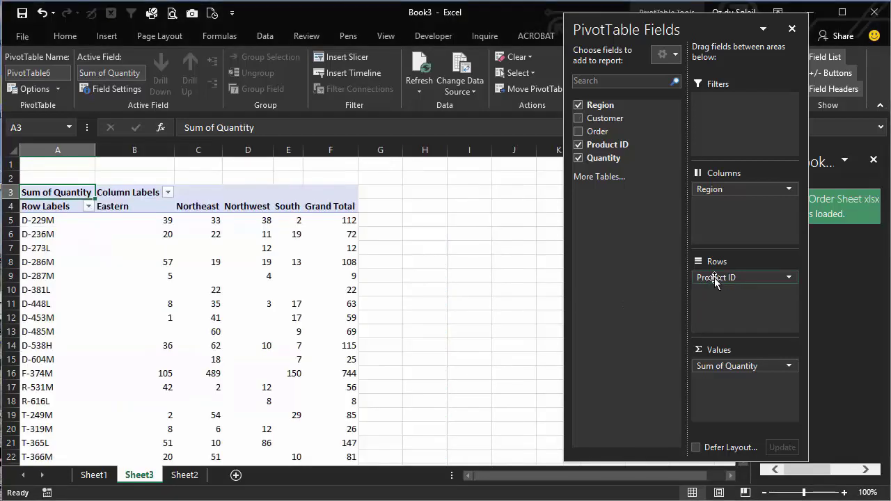
{"action": "left_click_drag", "start_coordinate": [704, 278], "coordinate": [633, 278]}
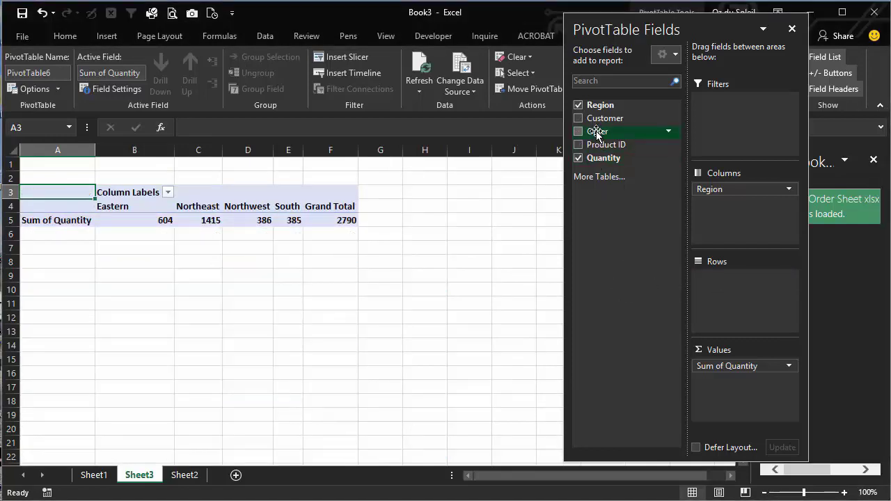
{"action": "left_click_drag", "start_coordinate": [597, 133], "coordinate": [720, 285]}
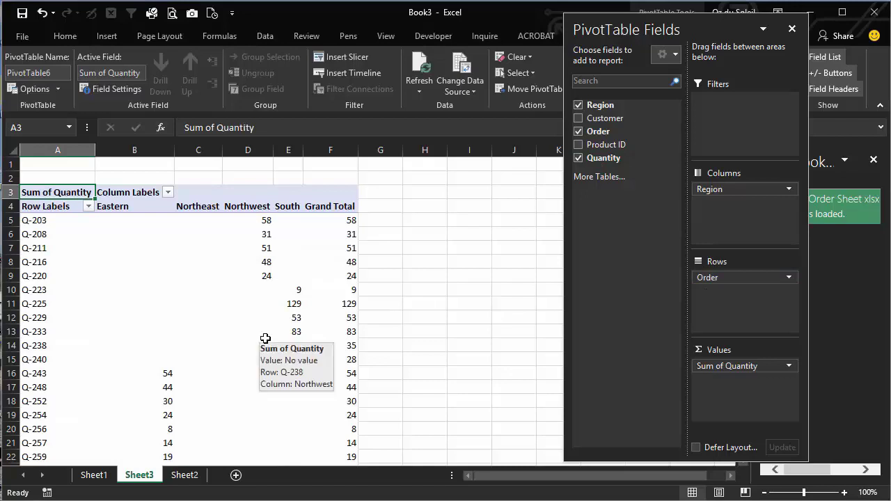
Step: Select all the order numbers in the PivotTable's row labels to count them, and examine their quantities by region
{"action": "scroll", "coordinate": [265, 338], "scroll_direction": "down", "scroll_amount": 2}
{"action": "scroll", "coordinate": [266, 338], "scroll_direction": "down", "scroll_amount": 9}
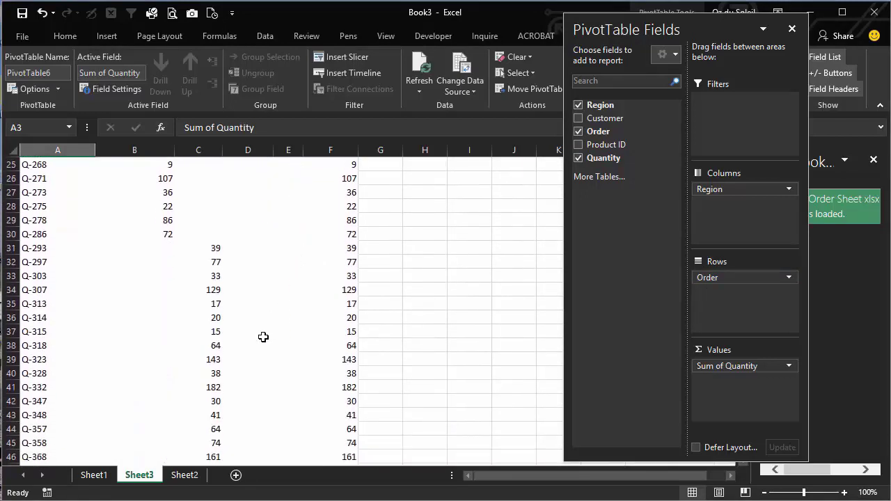
{"action": "scroll", "coordinate": [263, 337], "scroll_direction": "down", "scroll_amount": 2}
{"action": "scroll", "coordinate": [265, 333], "scroll_direction": "up", "scroll_amount": 1}
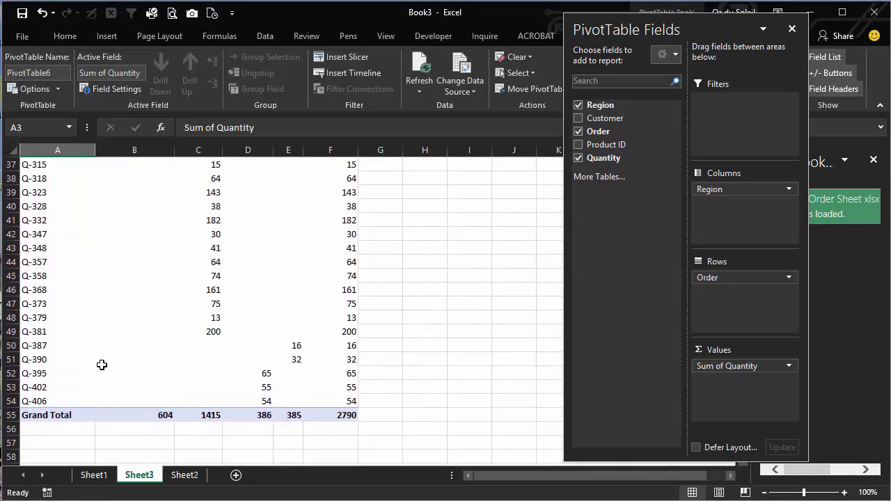
{"action": "left_click", "coordinate": [51, 401]}
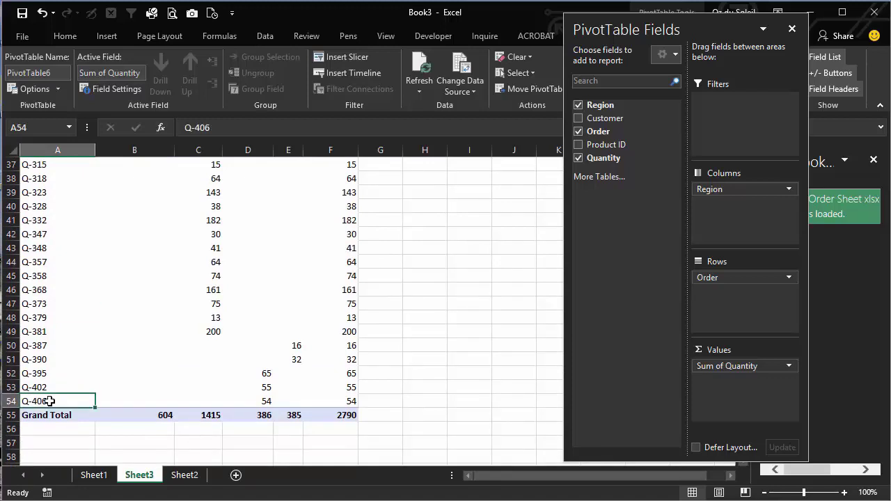
{"action": "left_click_drag", "start_coordinate": [50, 401], "coordinate": [68, 203]}
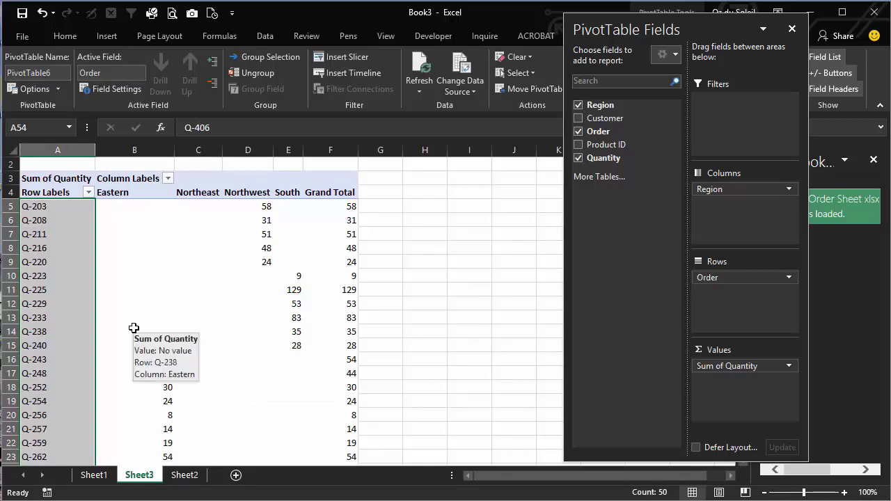
{"action": "scroll", "coordinate": [134, 328], "scroll_direction": "down", "scroll_amount": 5}
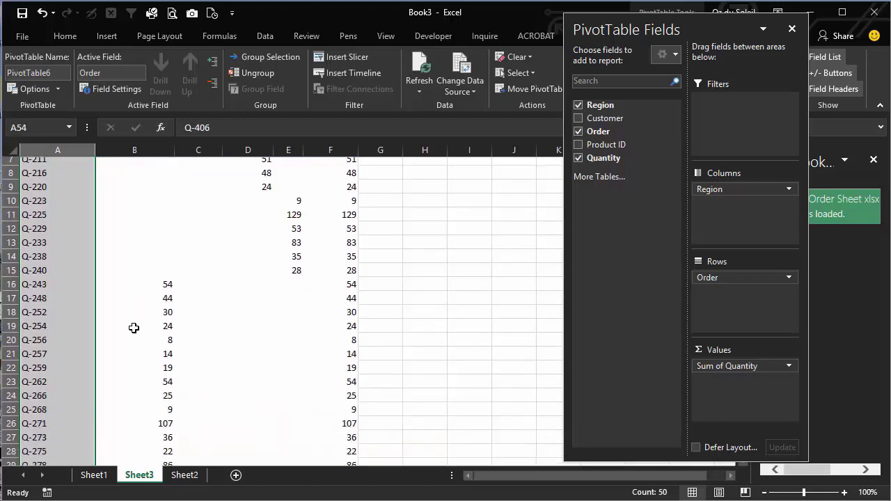
{"action": "scroll", "coordinate": [134, 328], "scroll_direction": "down", "scroll_amount": 2}
{"action": "scroll", "coordinate": [134, 328], "scroll_direction": "up", "scroll_amount": 8}
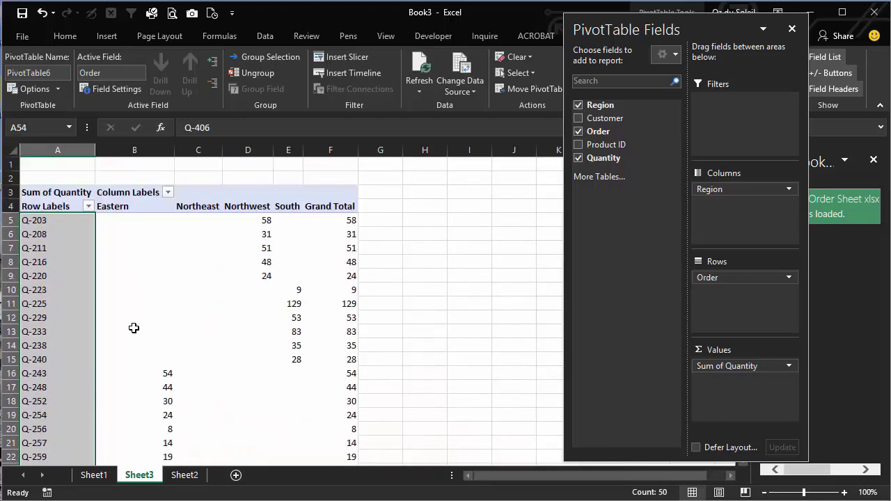